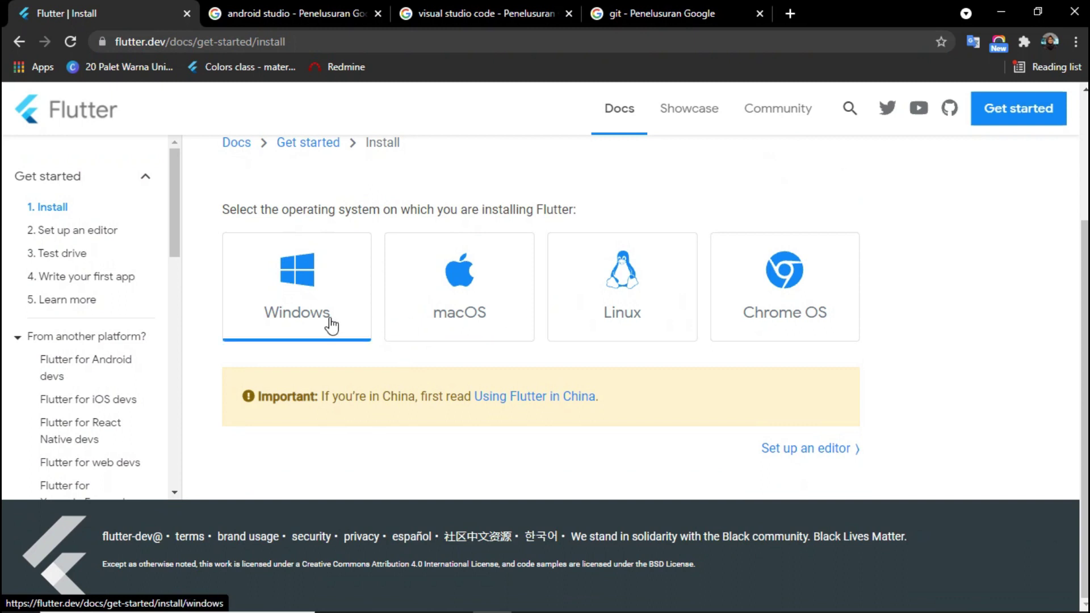
View the Flutter SDK download for Windows, and accept the terms and conditions for downloading Android Studio 2020.3.1
scroll(333, 324, "down", 6)
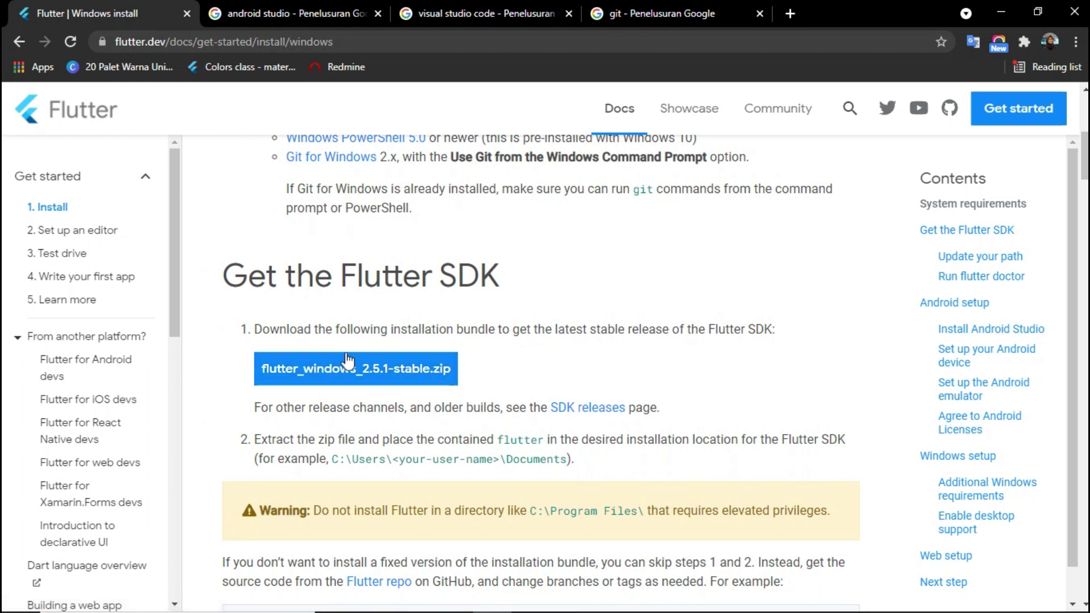
left_click(302, 16)
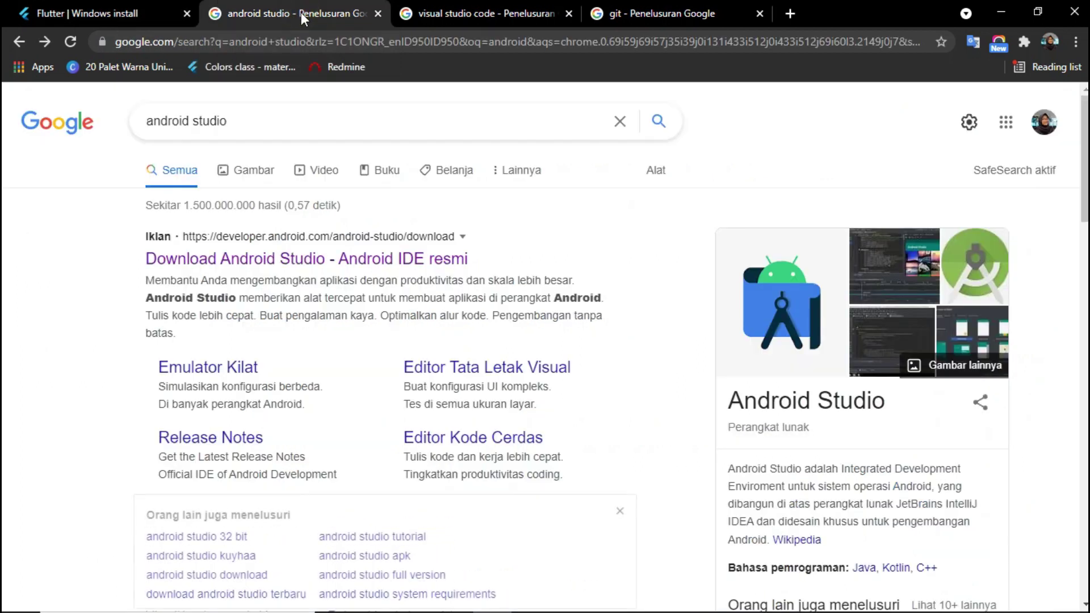
left_click(306, 264)
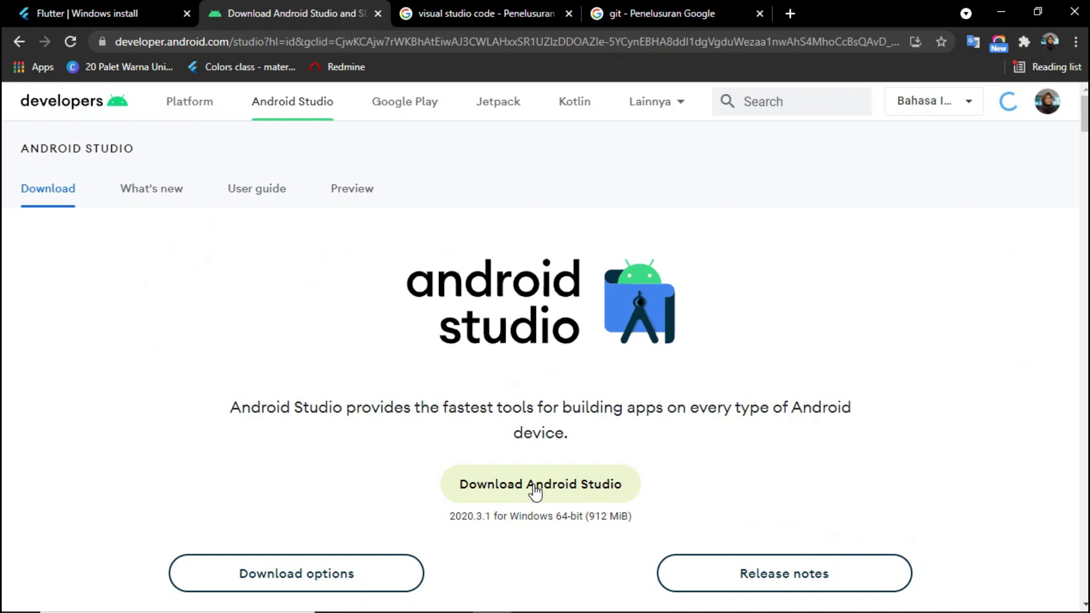
left_click(504, 487)
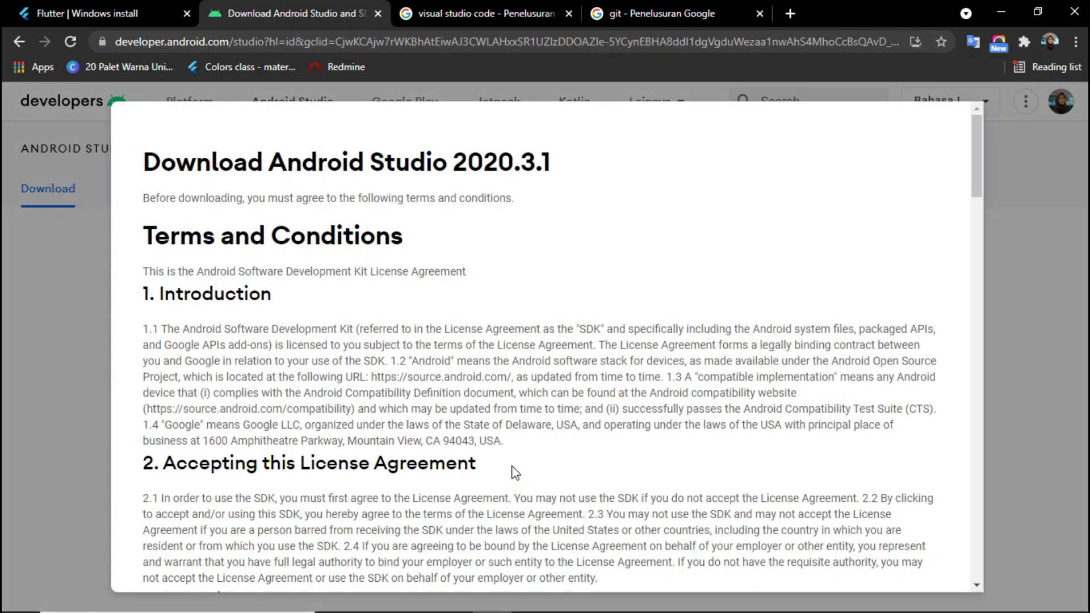
left_click_drag(145, 237, 504, 251)
scroll(502, 250, "down", 15)
scroll(502, 251, "down", 20)
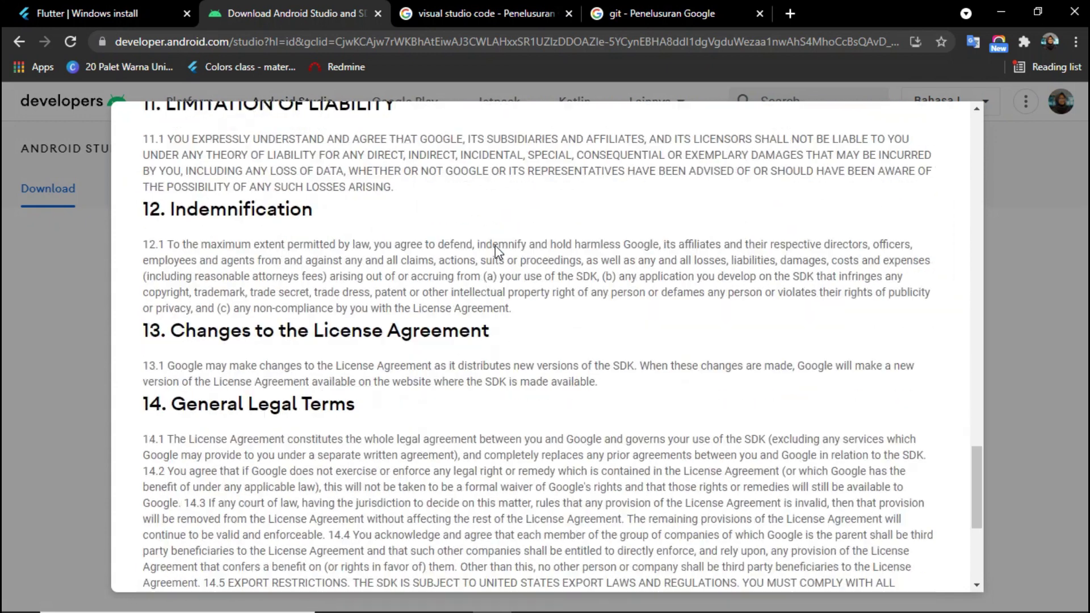
left_click(149, 453)
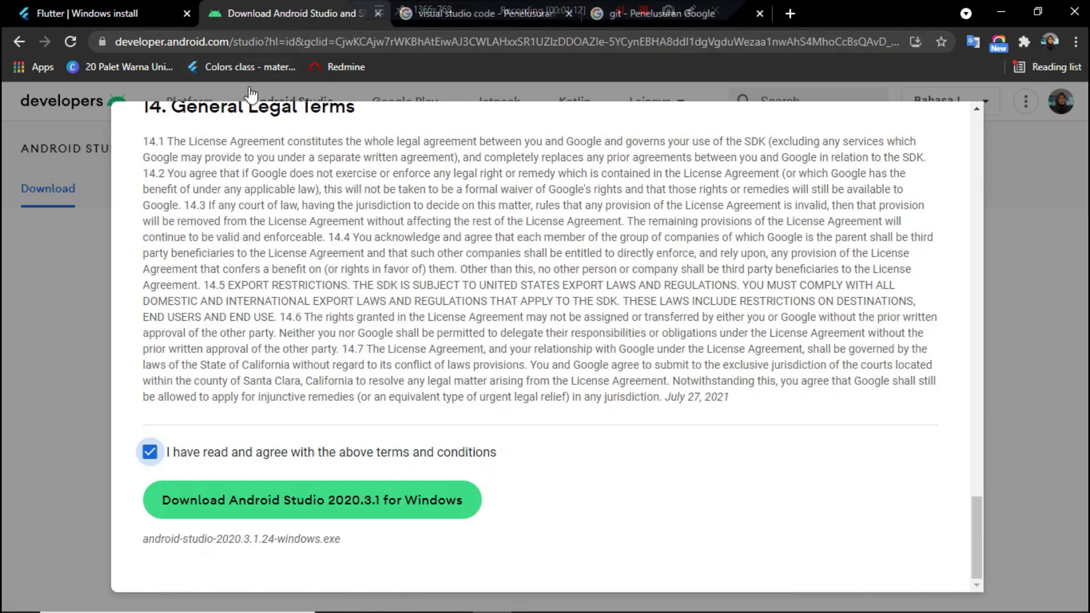
Open the Visual Studio Code download page from its search results and bring up the Git search results
left_click(427, 7)
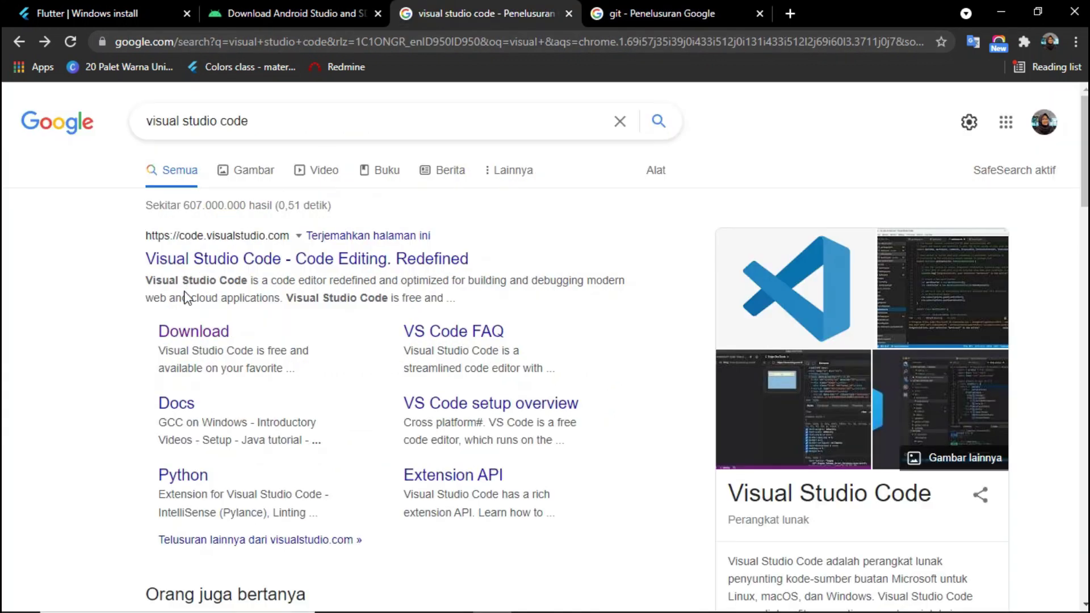
left_click(194, 335)
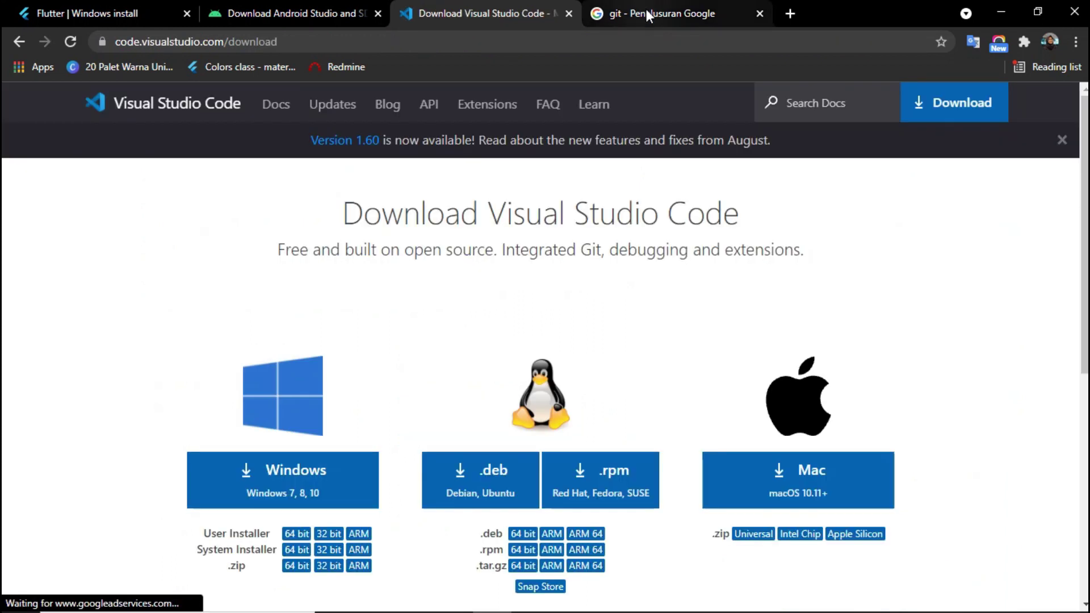
scroll(461, 295, "down", 4)
scroll(461, 295, "up", 4)
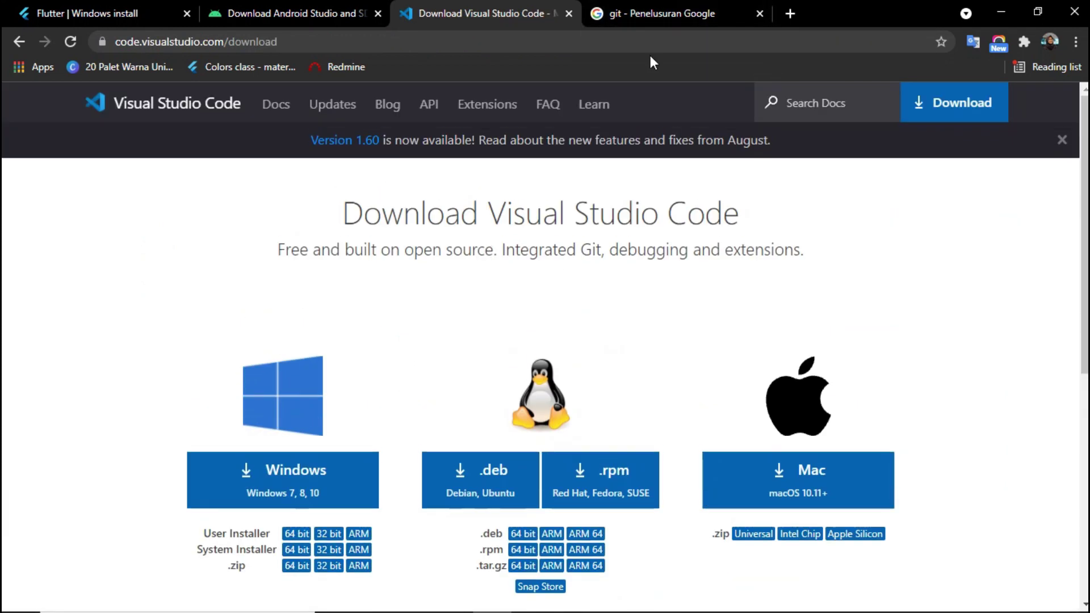
left_click(670, 13)
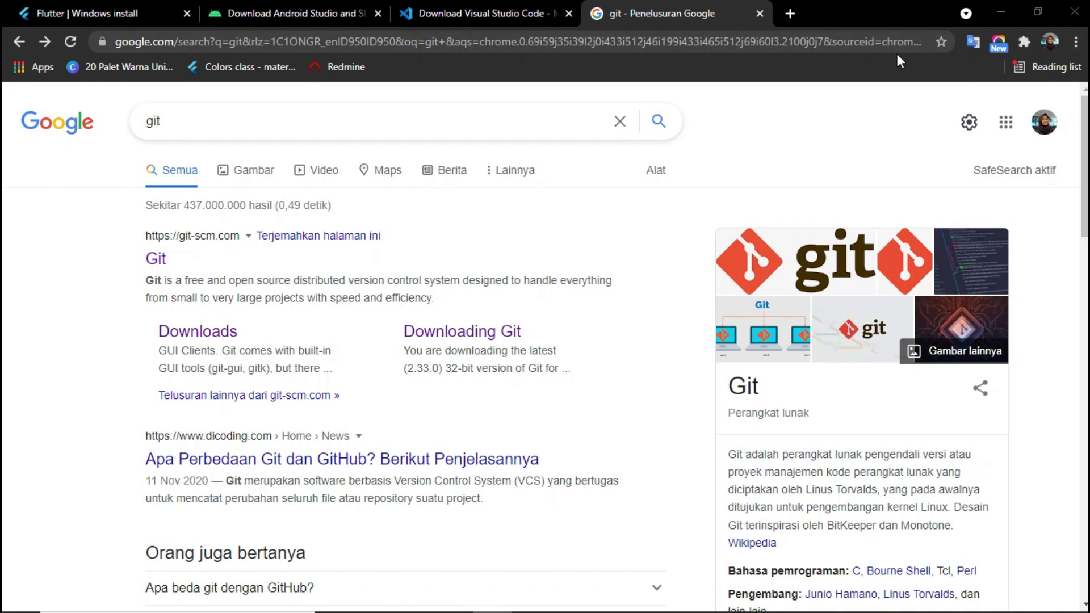
Switch to File Explorer and preview extracting the flutter folder from flutter_windows_2.5.1-stable.zip to a local drive, closing the archive without extracting
key("alt+Tab")
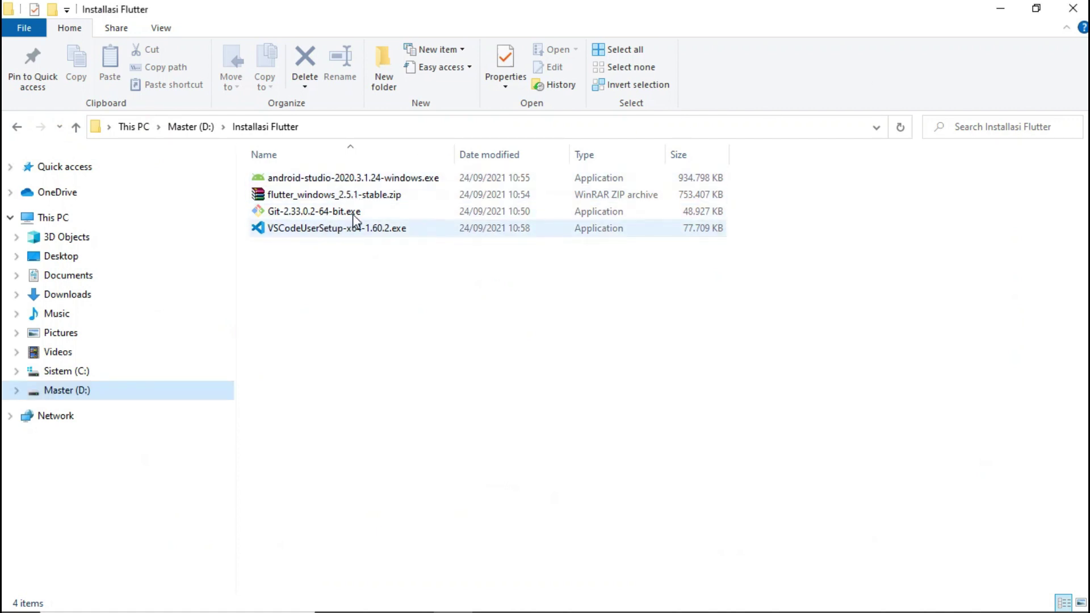
left_click(362, 195)
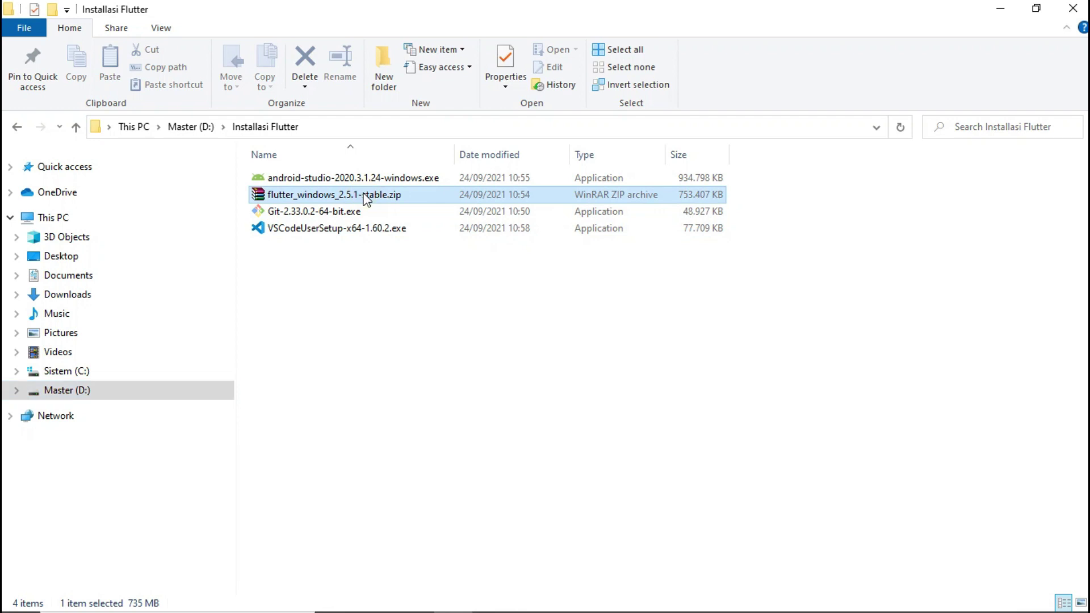
double_click(360, 194)
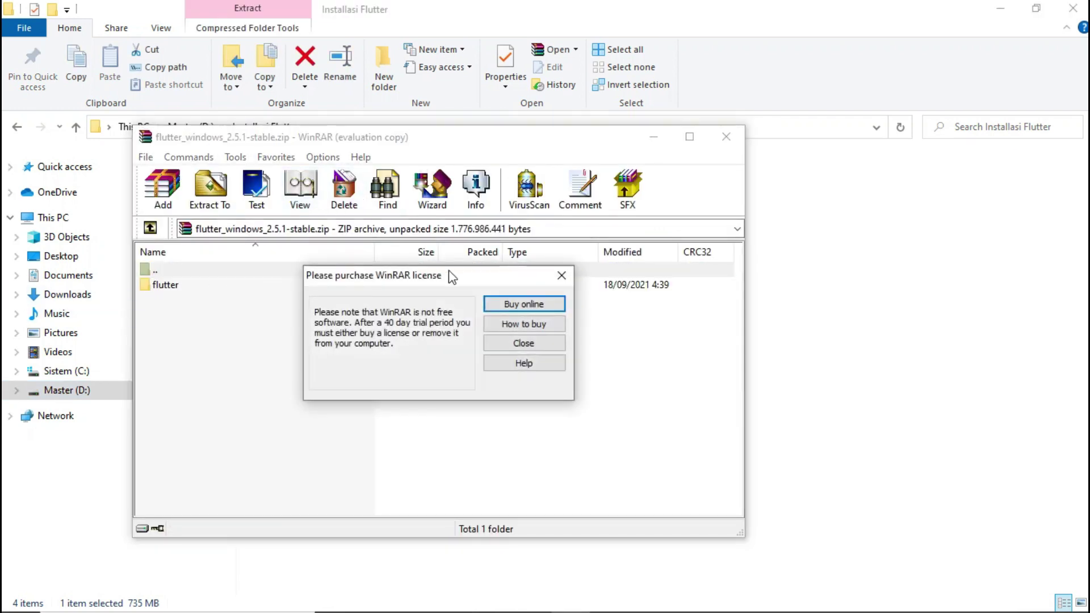
left_click(559, 277)
left_click(216, 286)
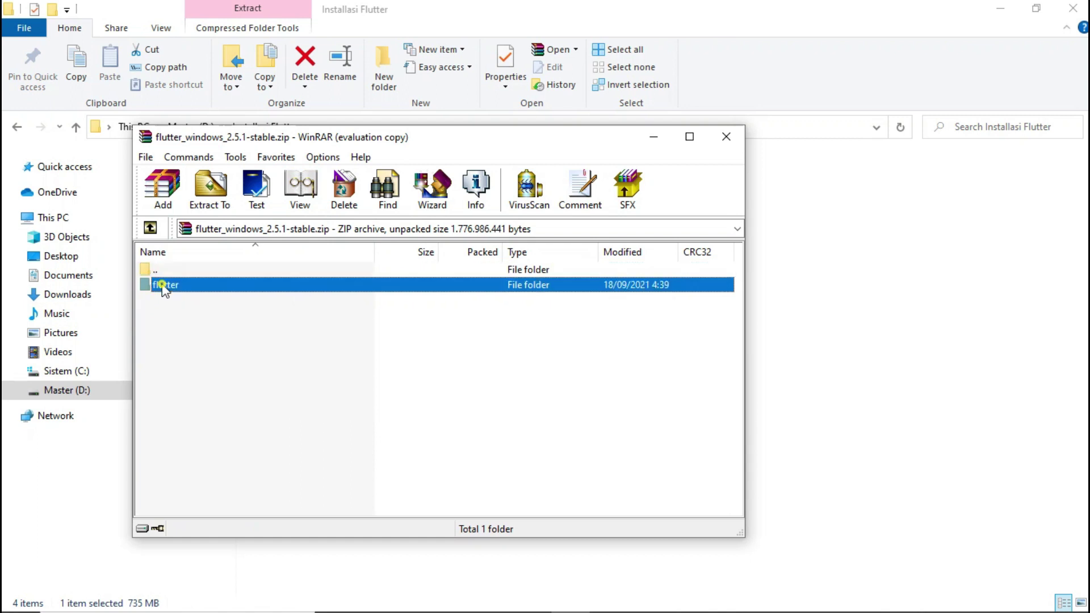
left_click(216, 191)
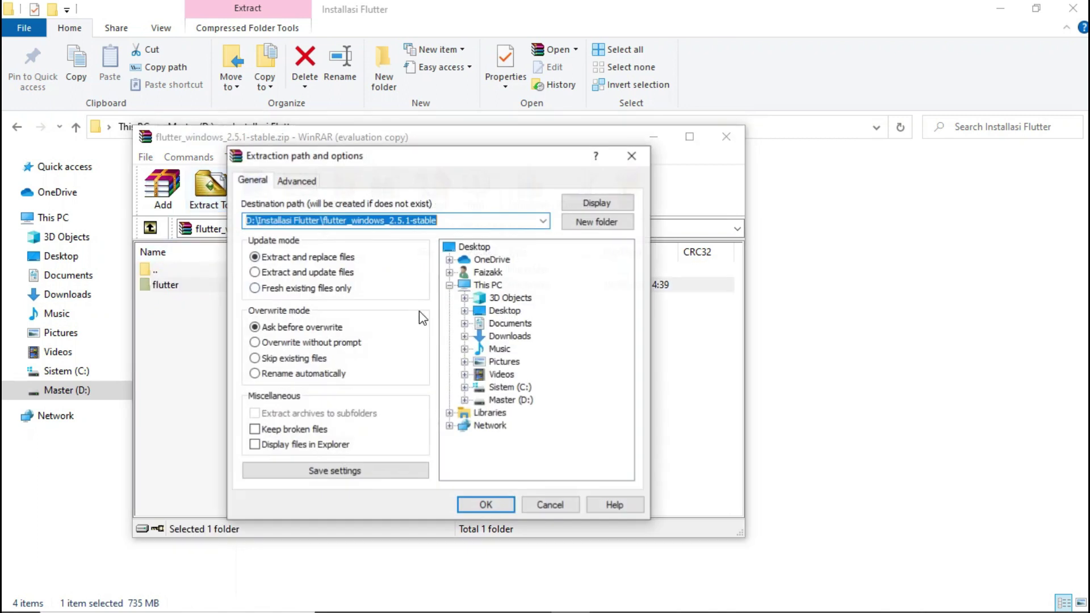
left_click(489, 388)
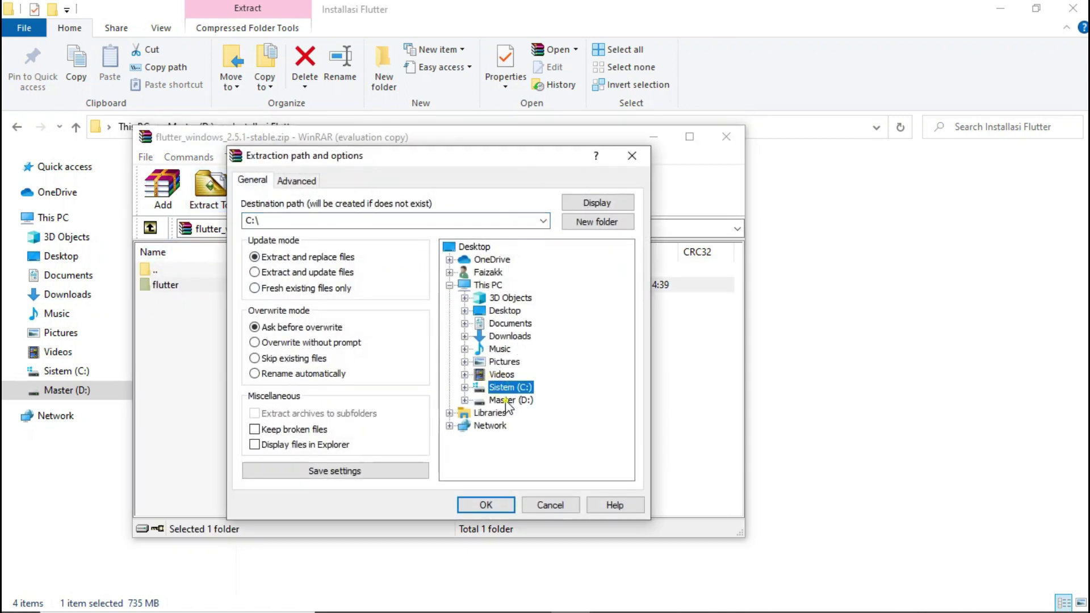
left_click(507, 400)
left_click(550, 505)
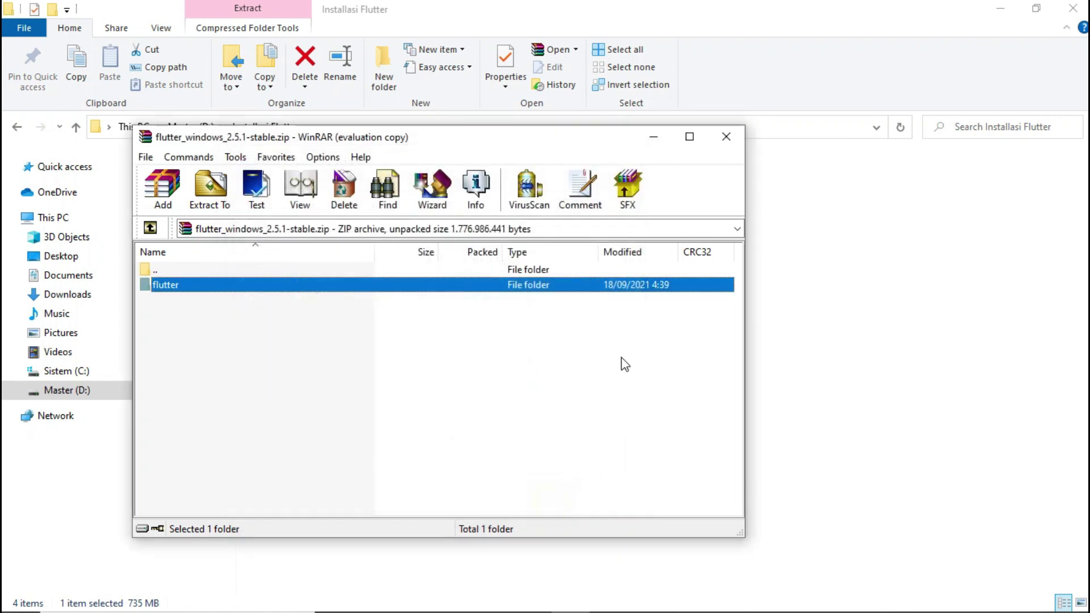
left_click(729, 139)
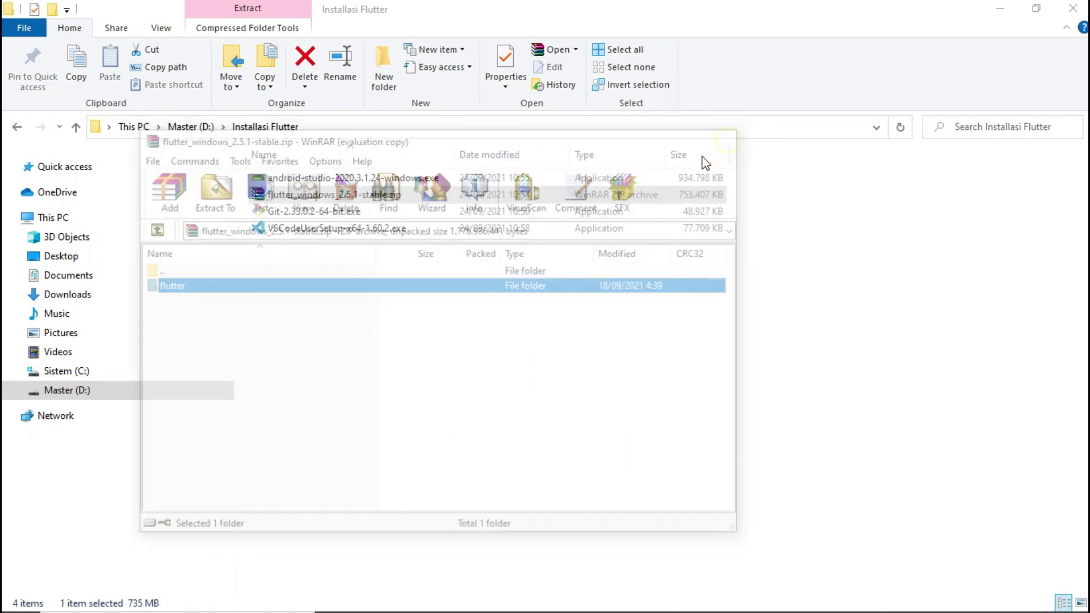
Walk through the Git 2.33.0.2 setup with default components and bundled OpenSSH up to the experimental options, and exit without installing
double_click(331, 211)
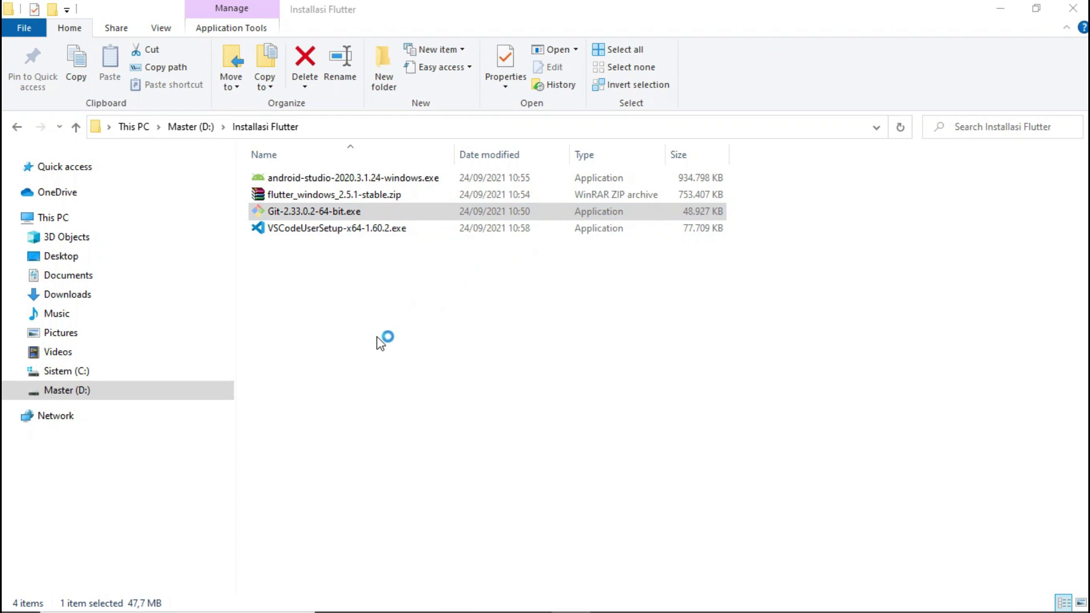
scroll(456, 302, "down", 4)
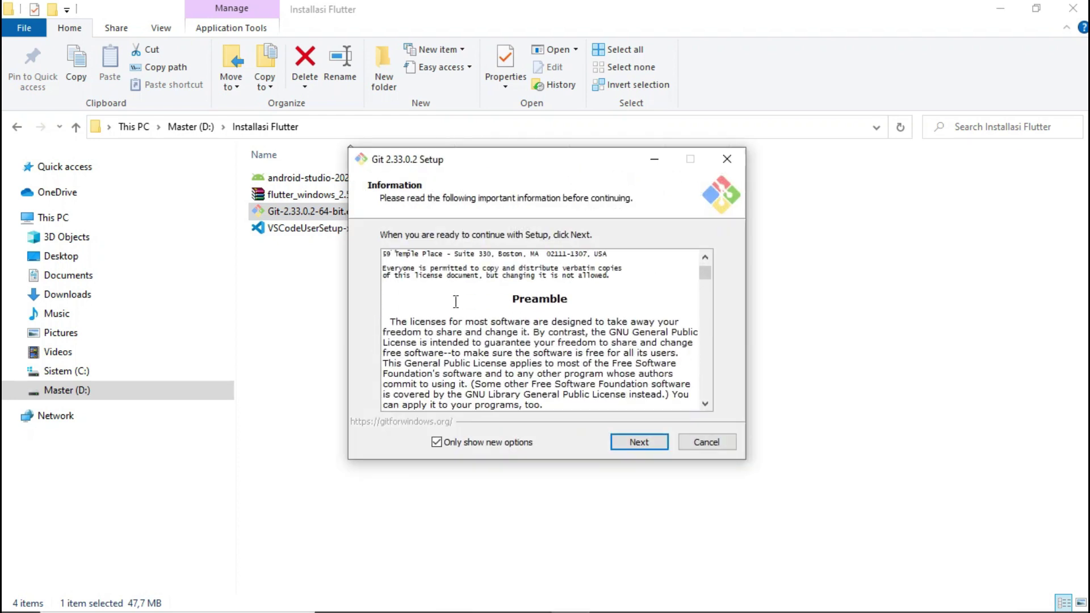
scroll(456, 302, "down", 10)
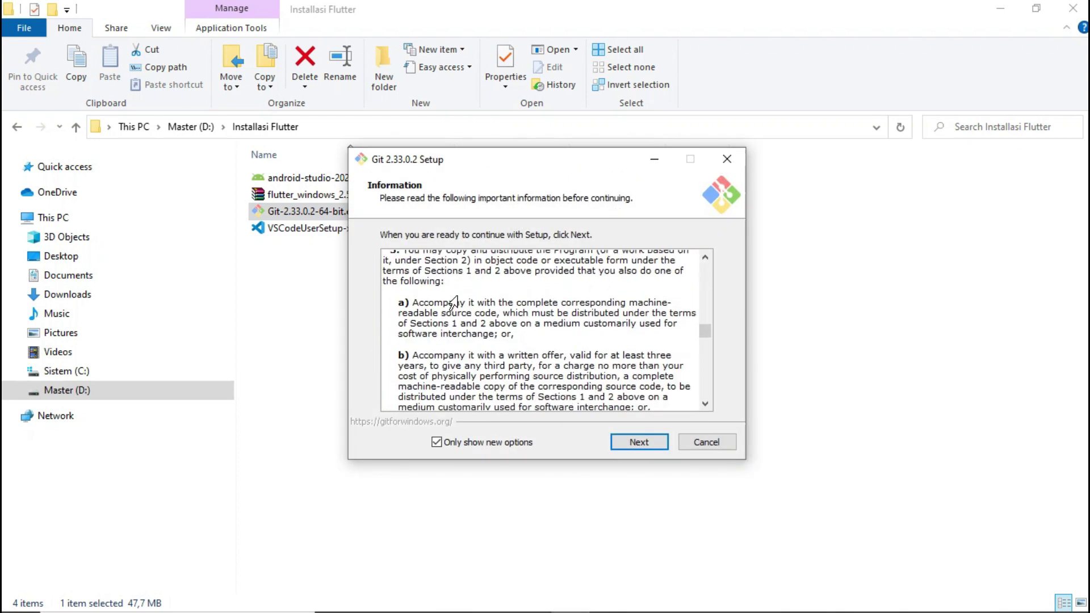
scroll(453, 303, "down", 12)
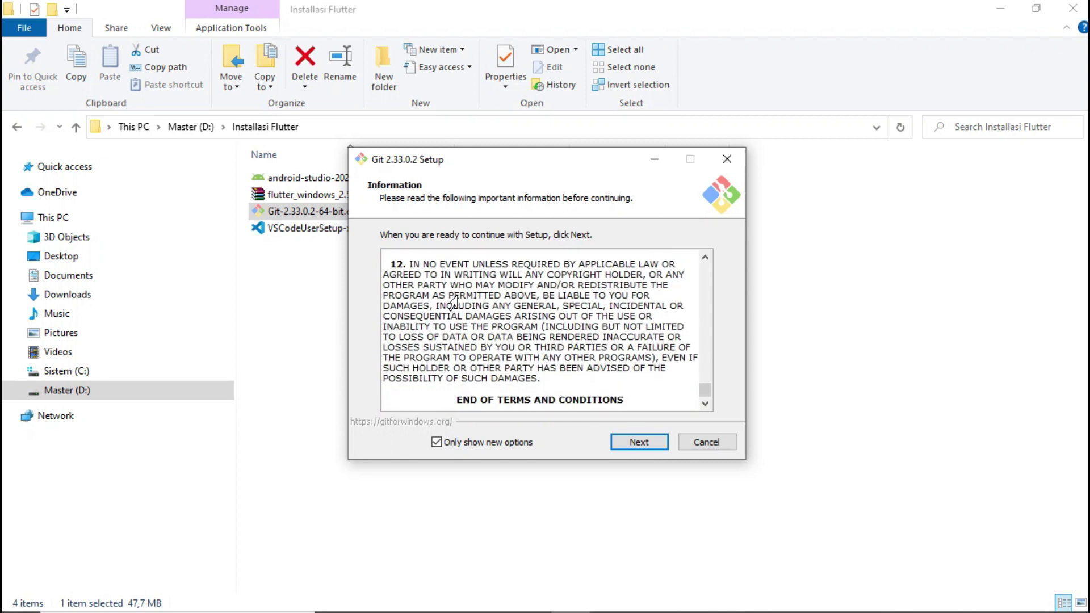
left_click(645, 444)
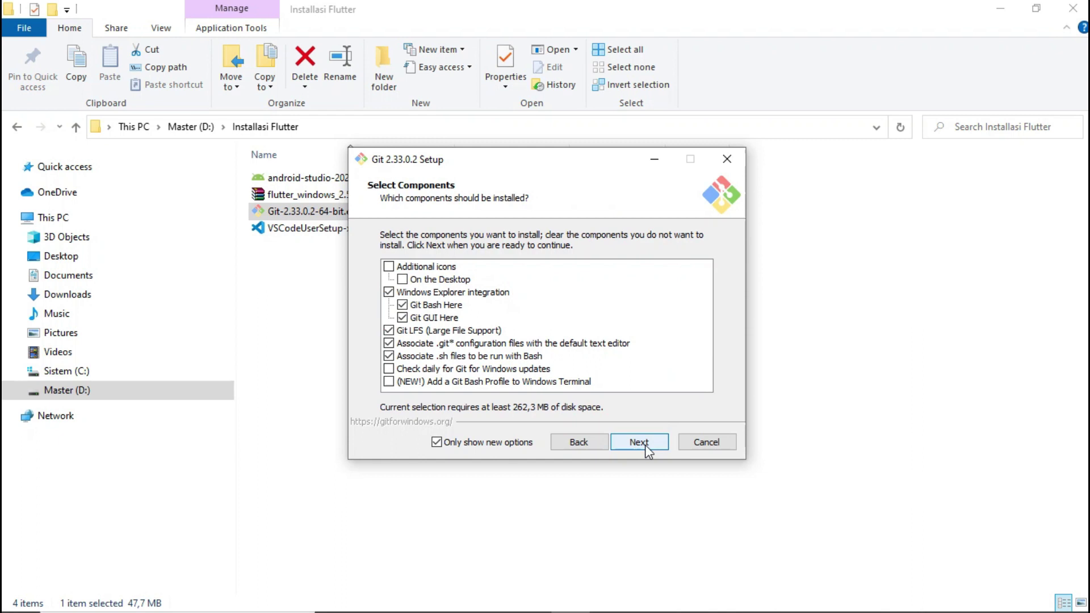
left_click(645, 445)
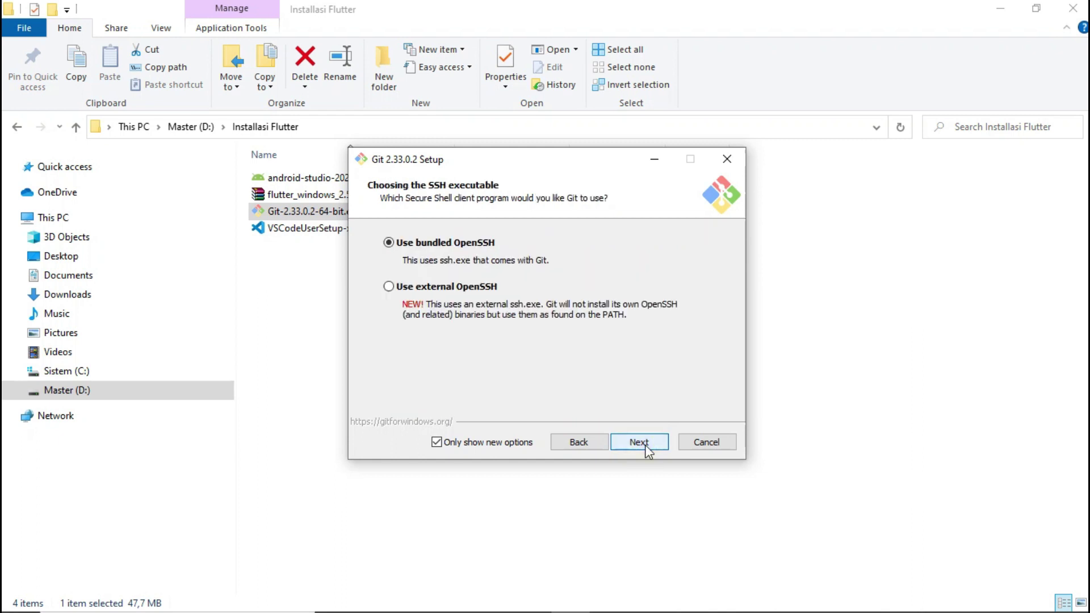
left_click(645, 445)
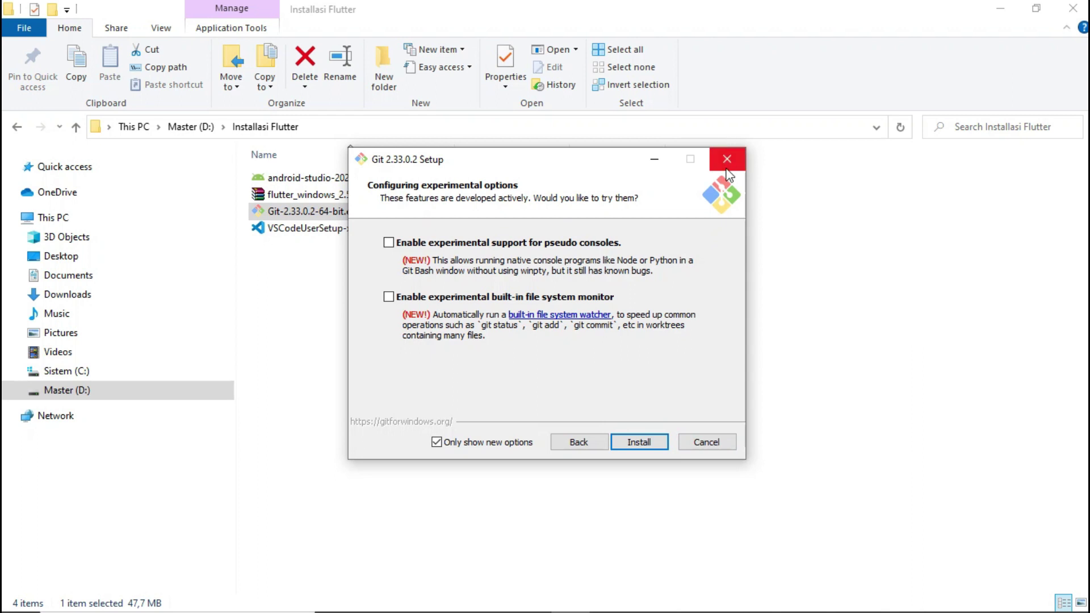
left_click(707, 442)
left_click(604, 395)
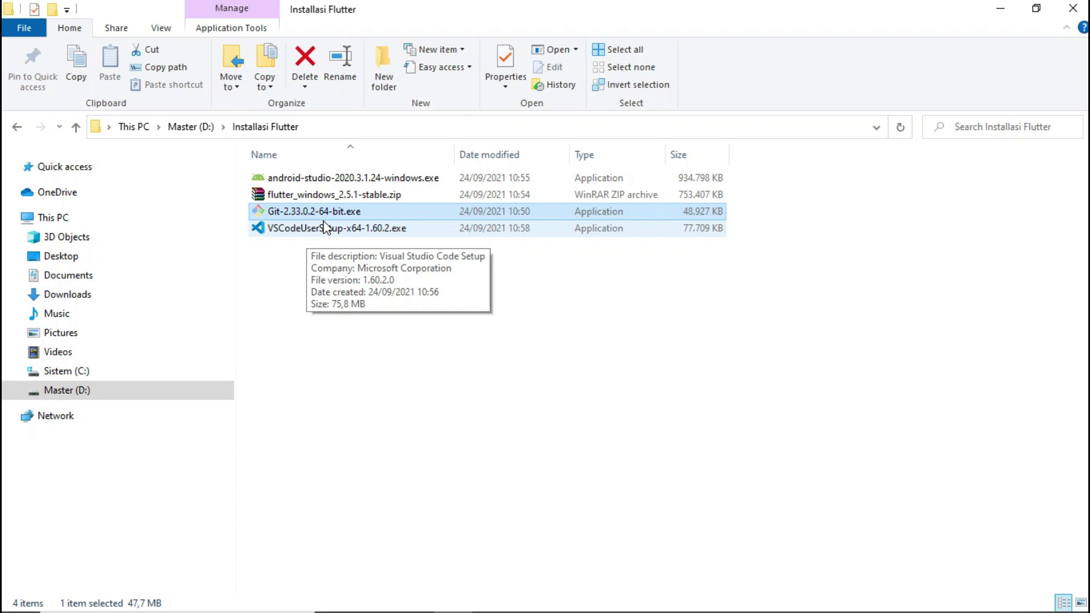
Run VSCodeUserSetup-x64-1.60.2.exe, accept the license, keep only Add to PATH as additional task, and exit the setup before installing
left_click(315, 230)
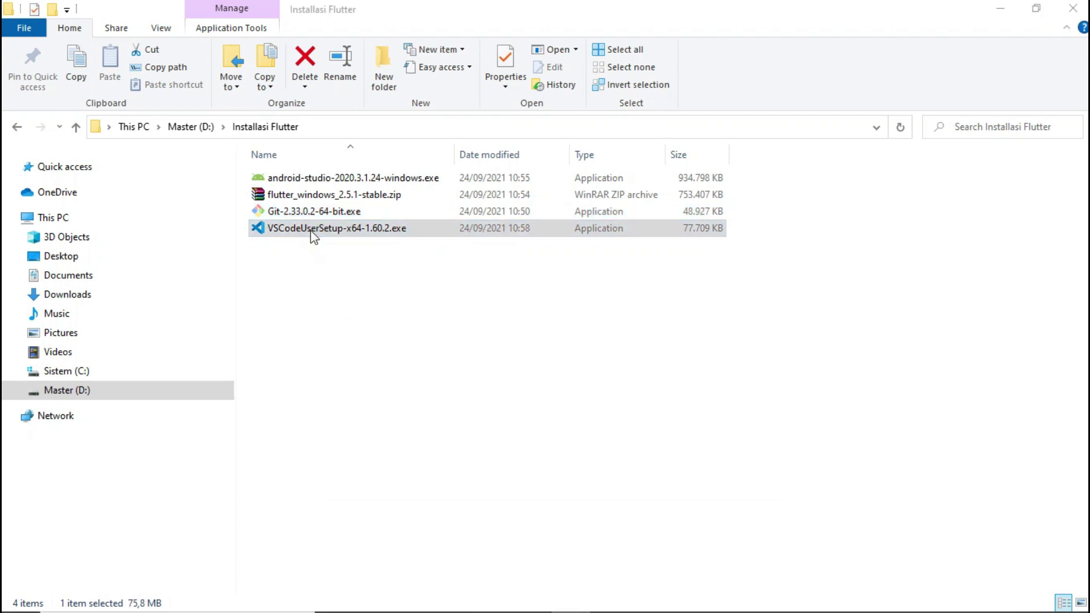
scroll(450, 340, "down", 2)
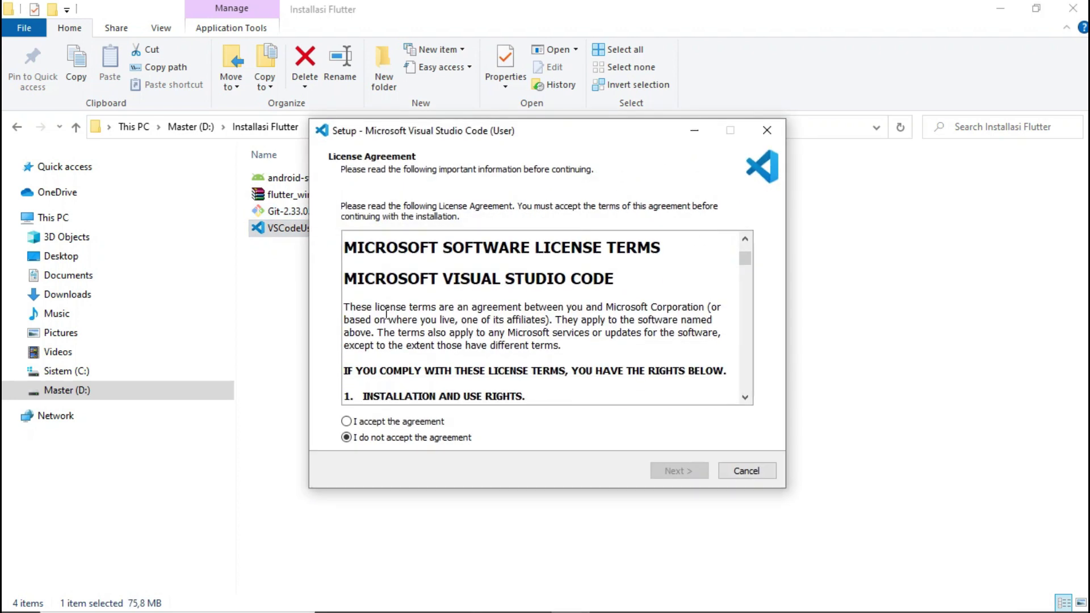
scroll(387, 313, "down", 3)
scroll(392, 309, "down", 5)
scroll(395, 307, "down", 6)
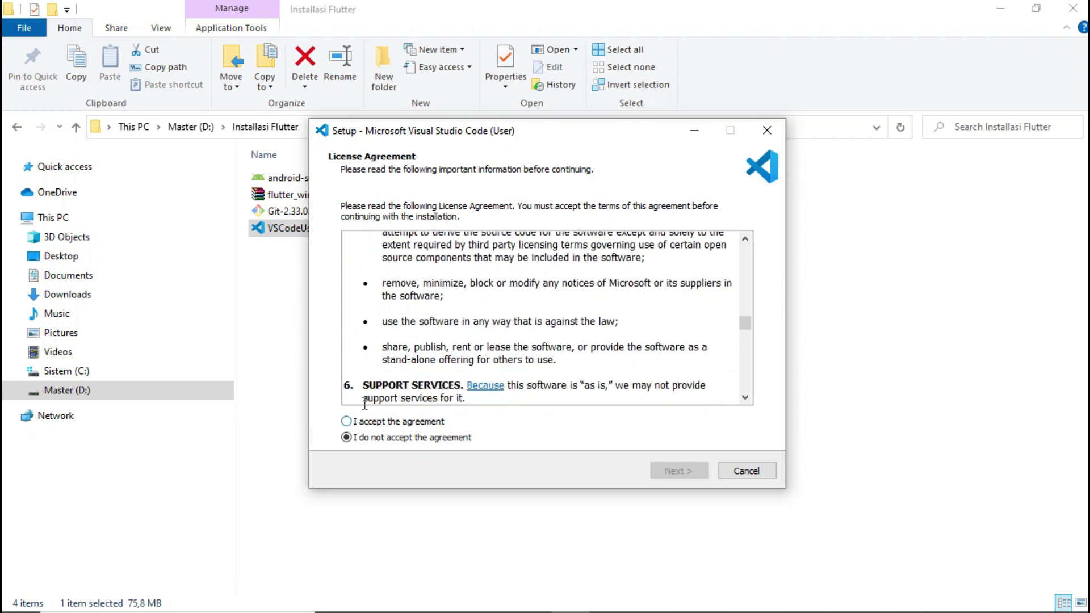
scroll(463, 331, "down", 10)
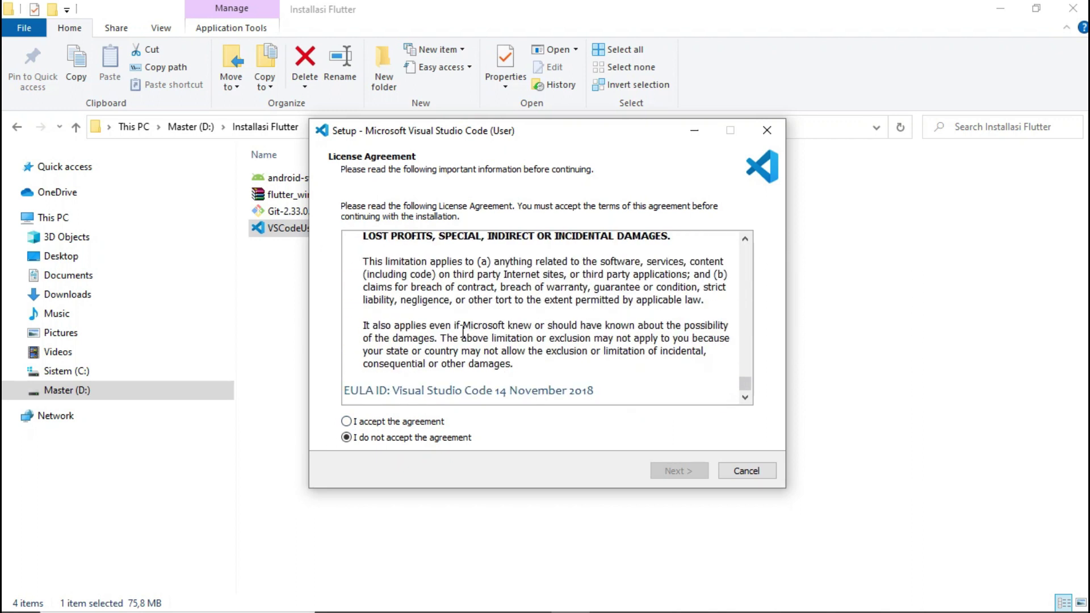
left_click(346, 422)
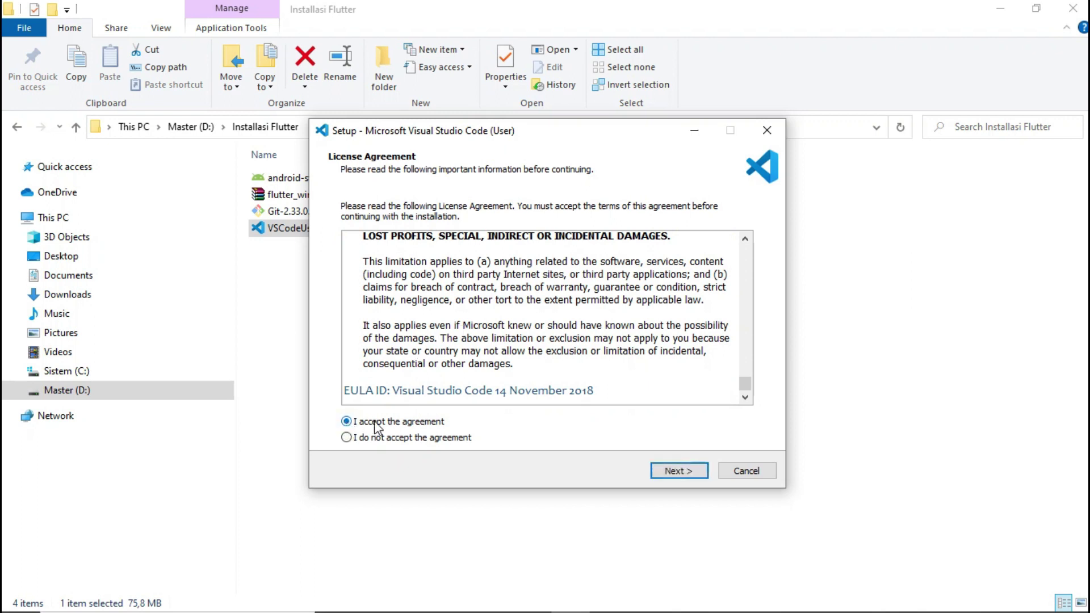
left_click(681, 474)
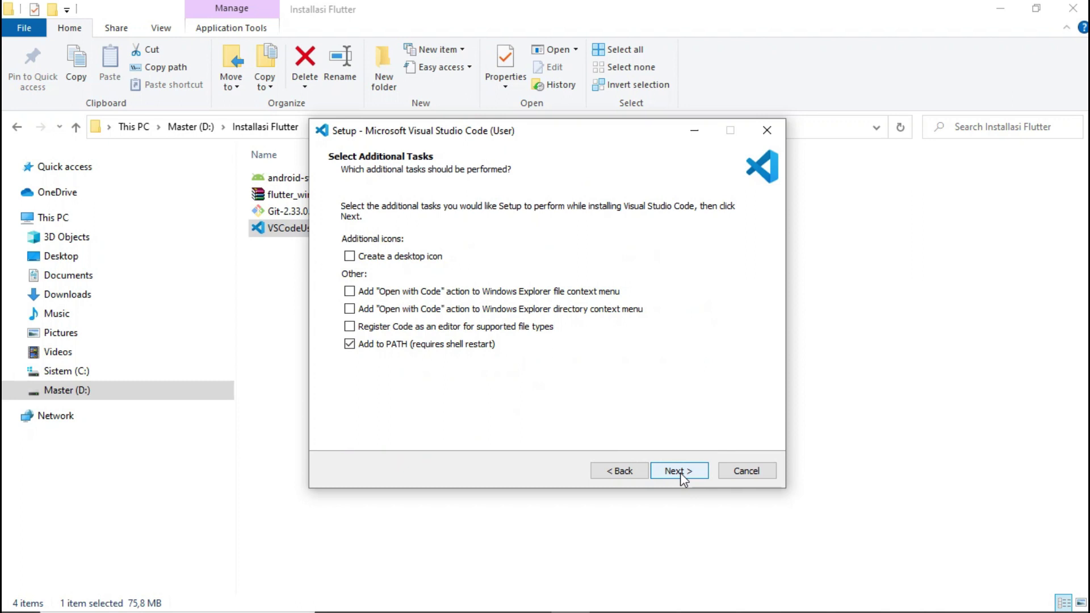
left_click(681, 473)
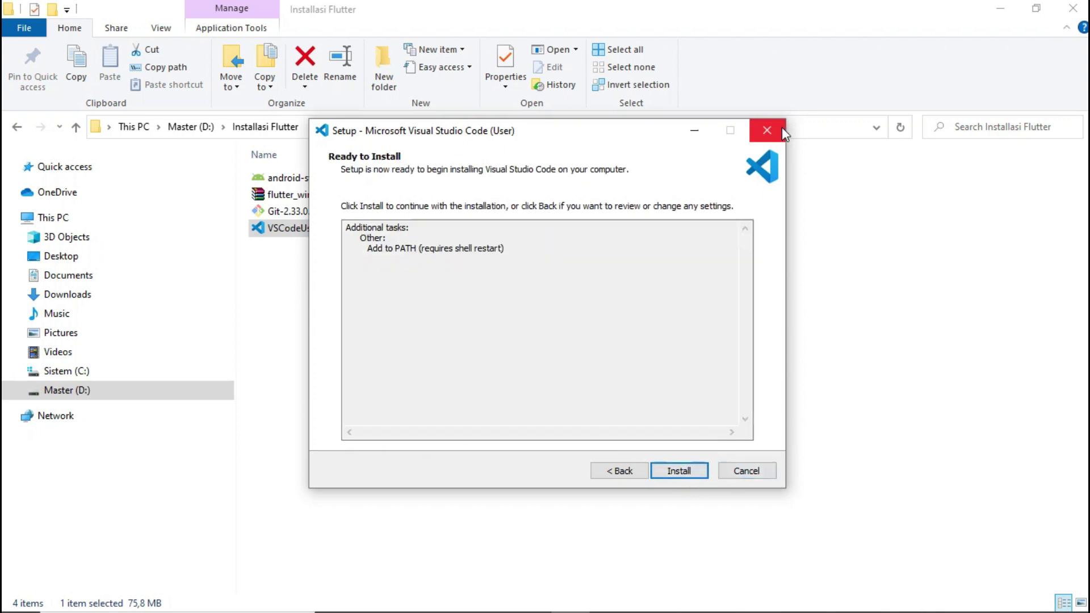
left_click(728, 477)
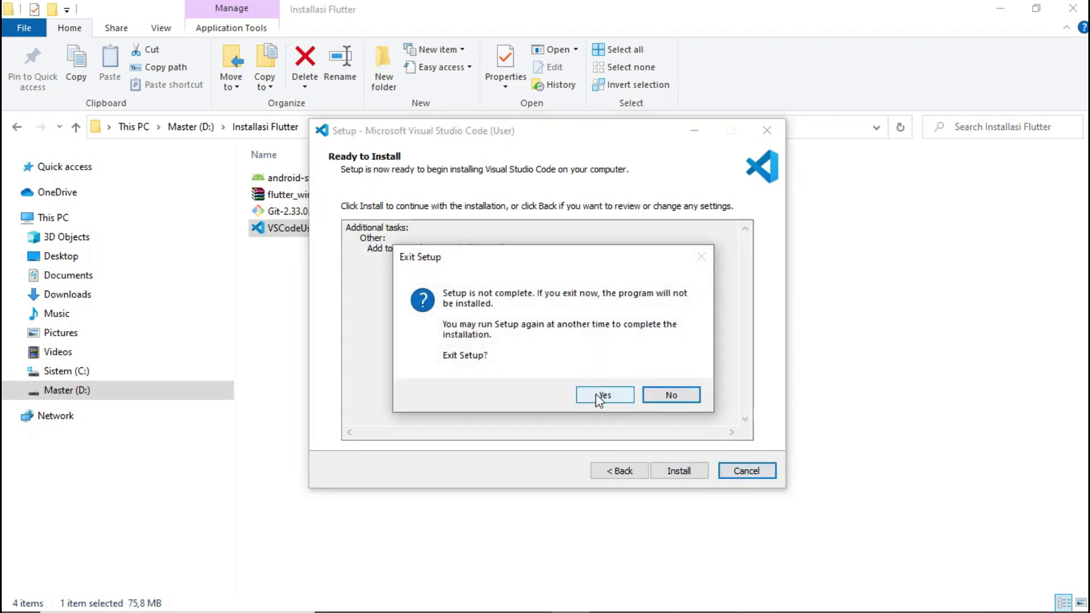
left_click(600, 394)
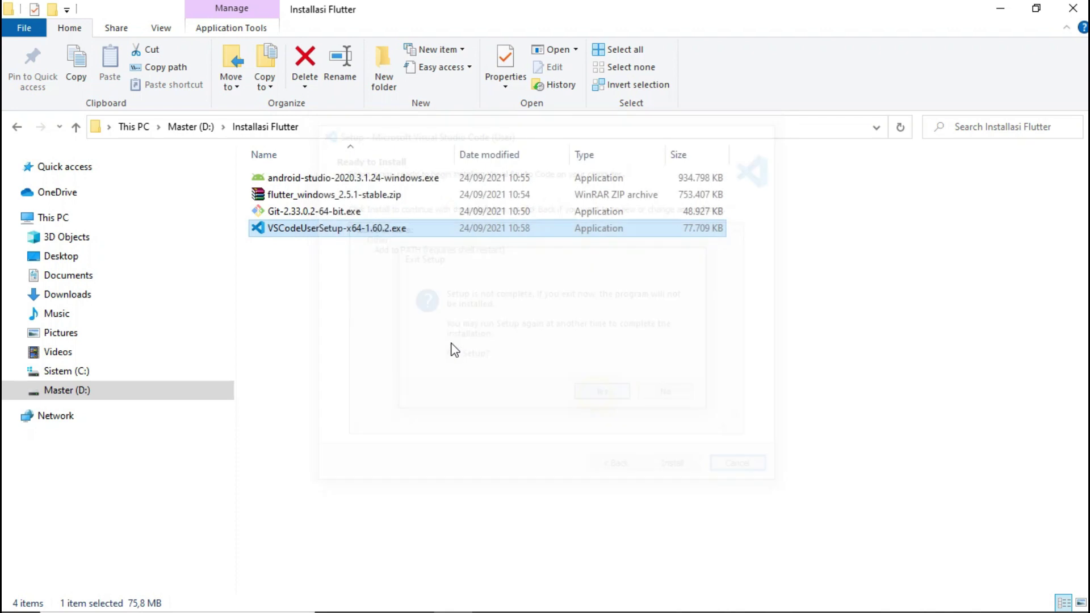
Run android-studio-2020.3.1.24-windows.exe, review the option to uninstall the previous version, and exit the setup without installing
left_click(313, 179)
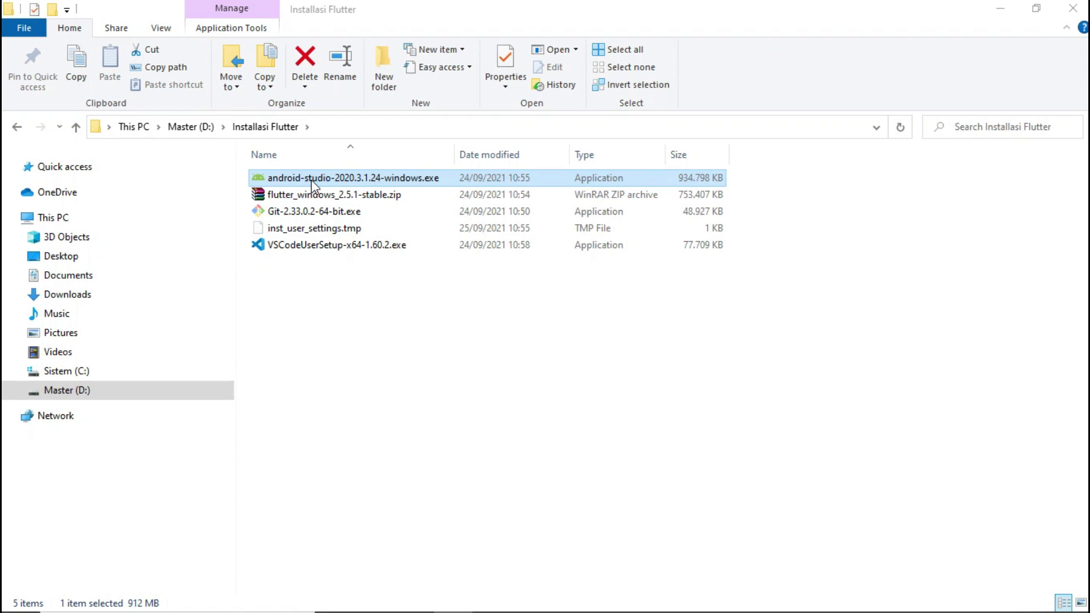
double_click(312, 180)
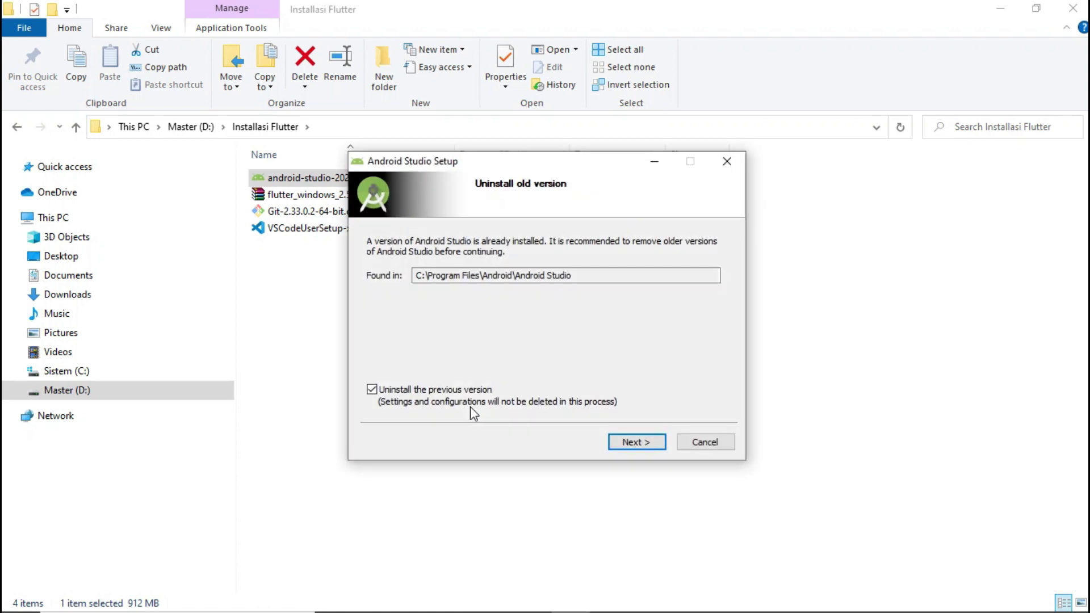
left_click(587, 273)
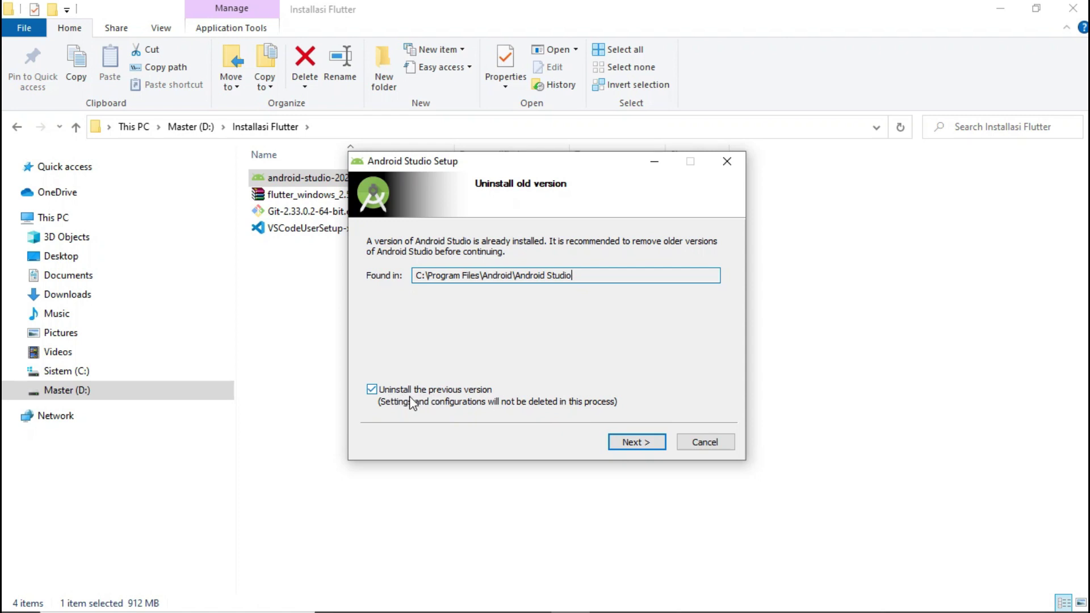
left_click(710, 443)
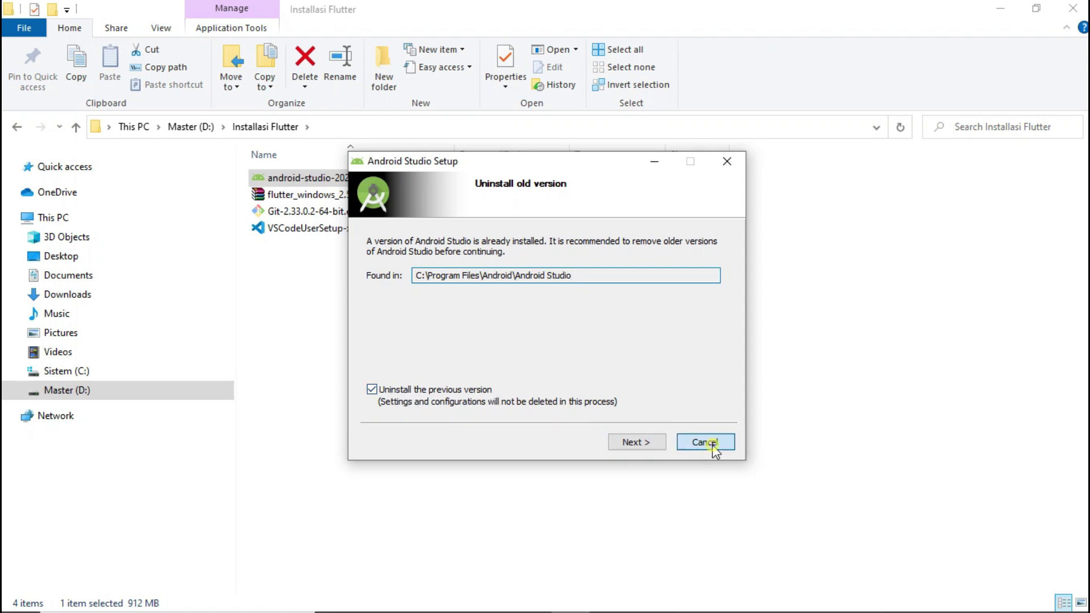
left_click(587, 368)
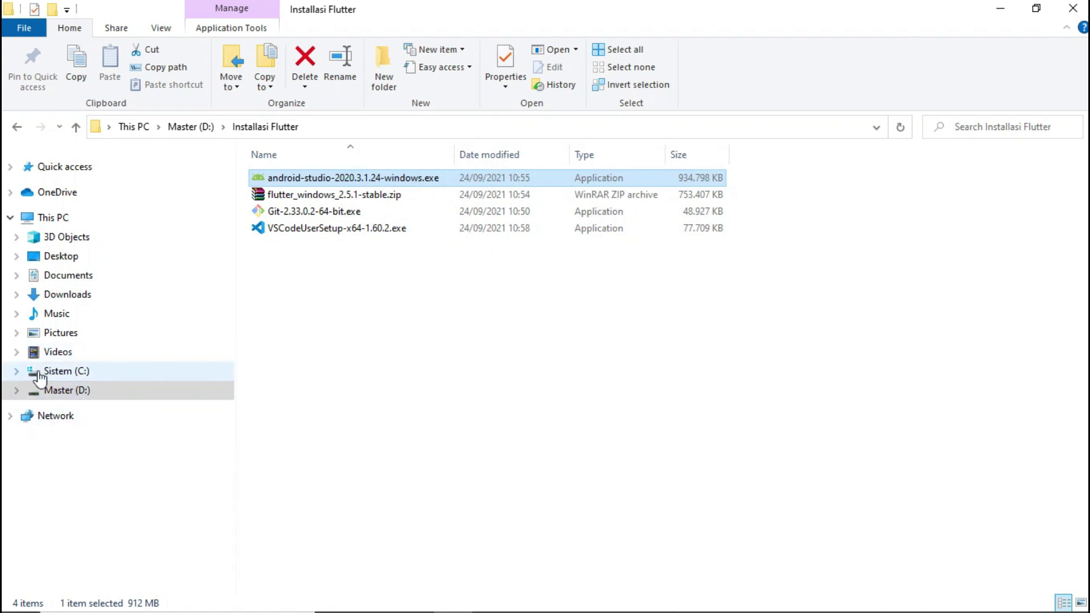
Browse to the bin folder inside the flutter folder on drive C and select its full path
left_click(17, 371)
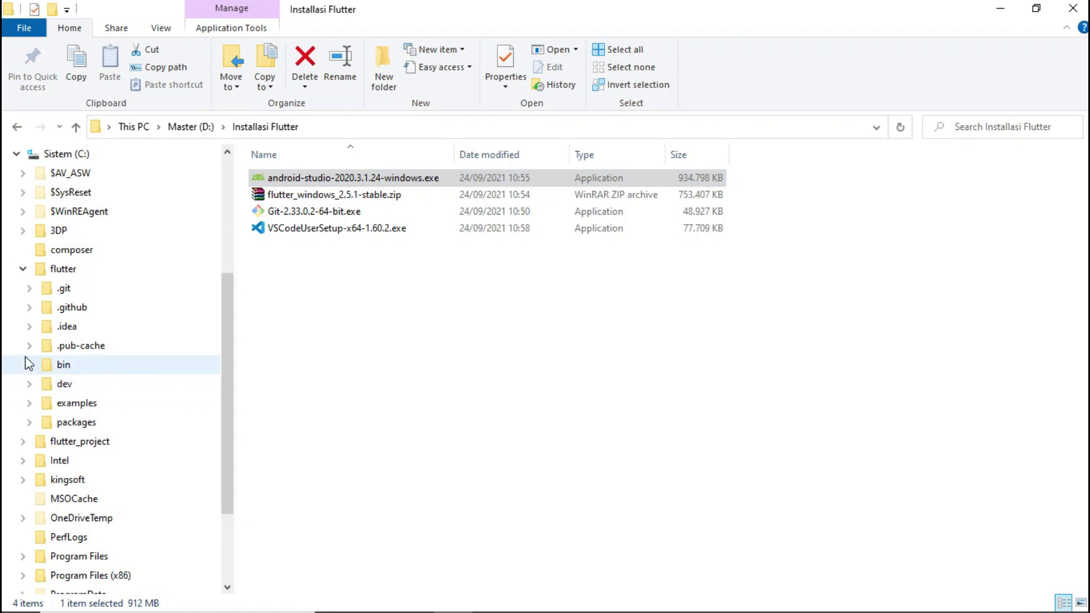
scroll(29, 353, "up", 1)
double_click(61, 288)
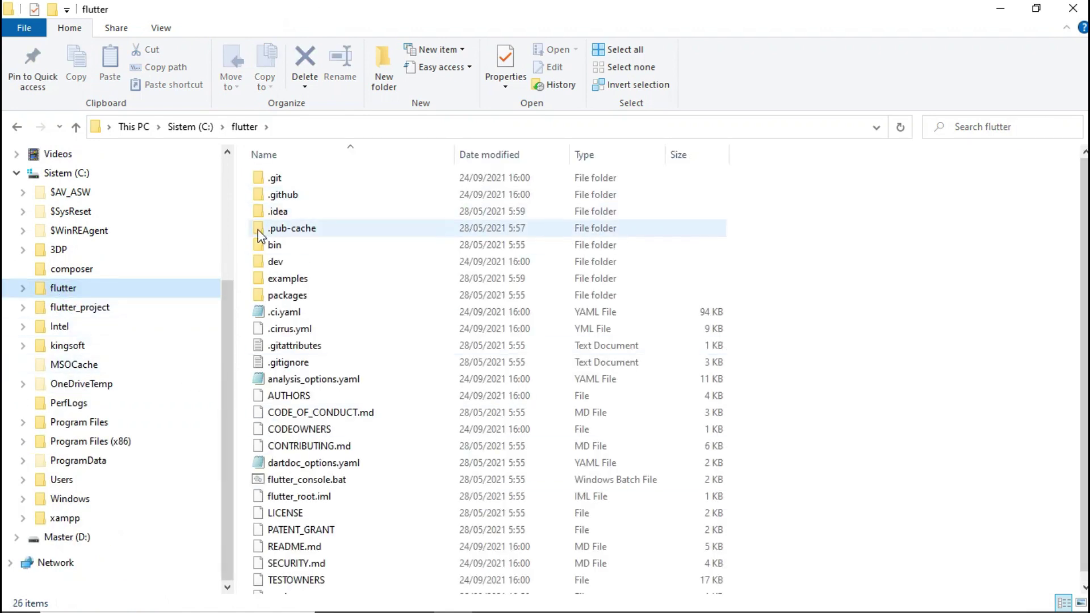
left_click(288, 249)
double_click(288, 248)
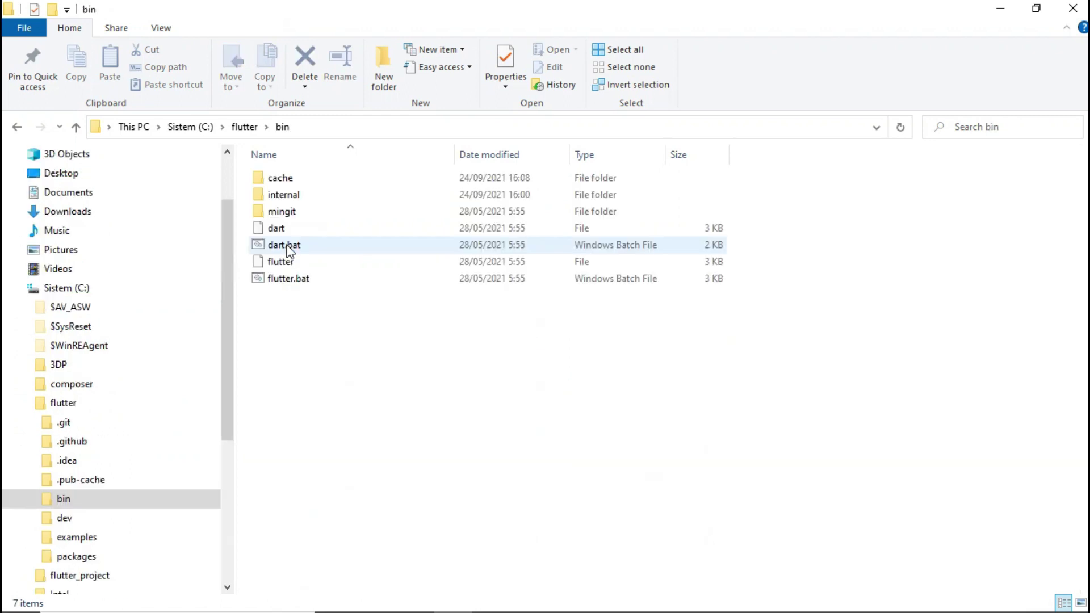
left_click(320, 130)
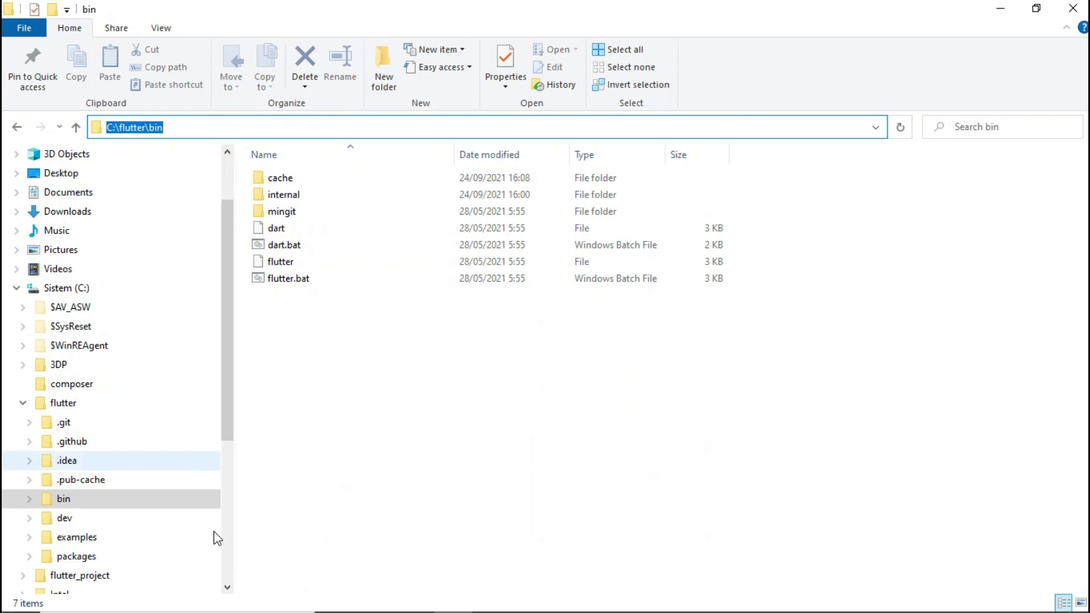
Search Windows for "edi" to open the system properties and bring up the environment variables
left_click(211, 600)
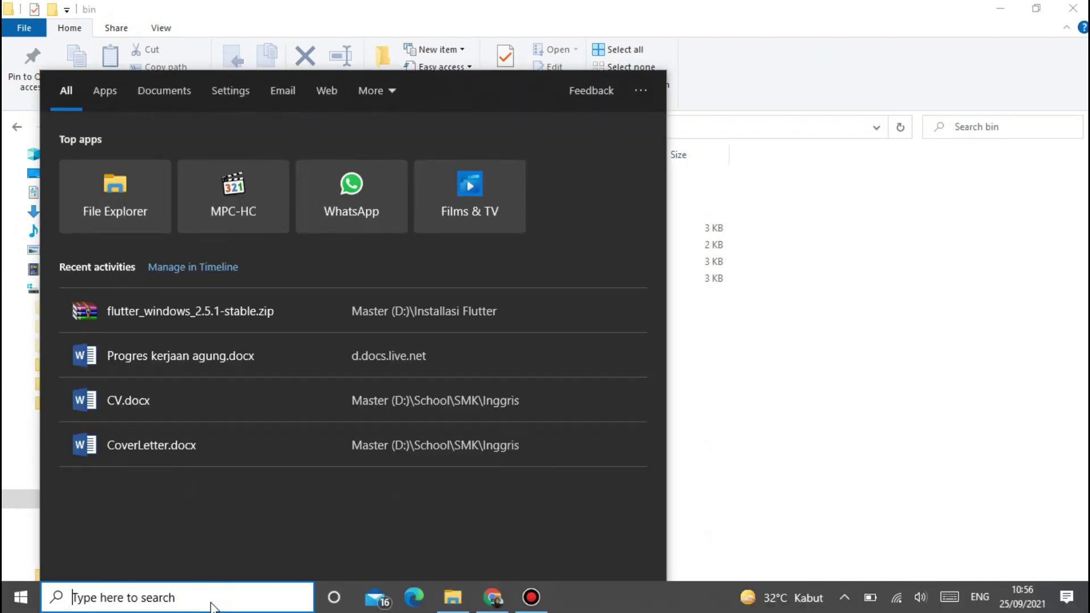
type("edi")
key("Return")
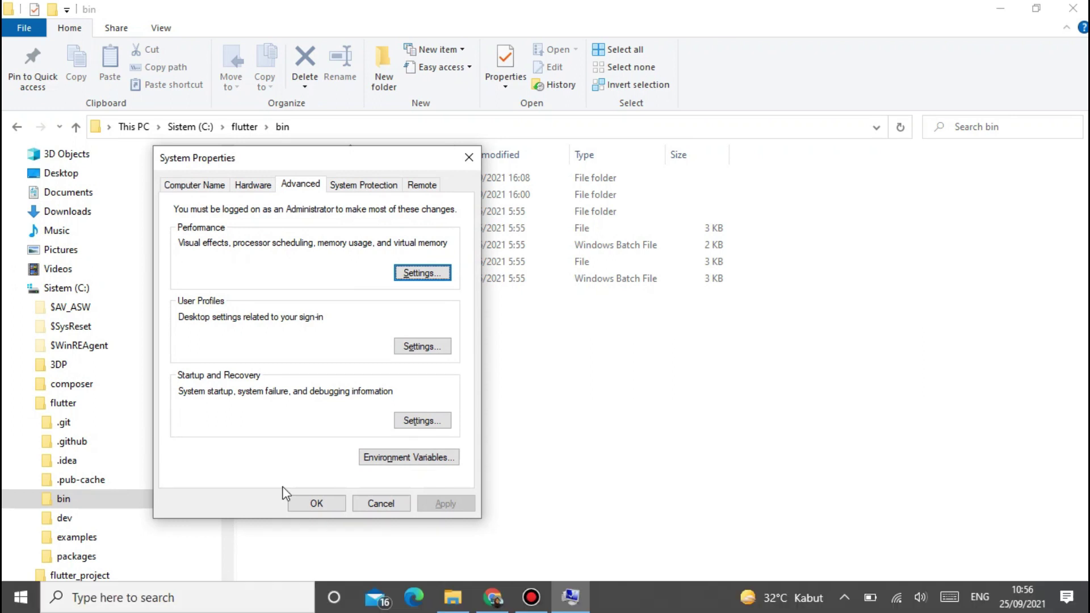
left_click(420, 459)
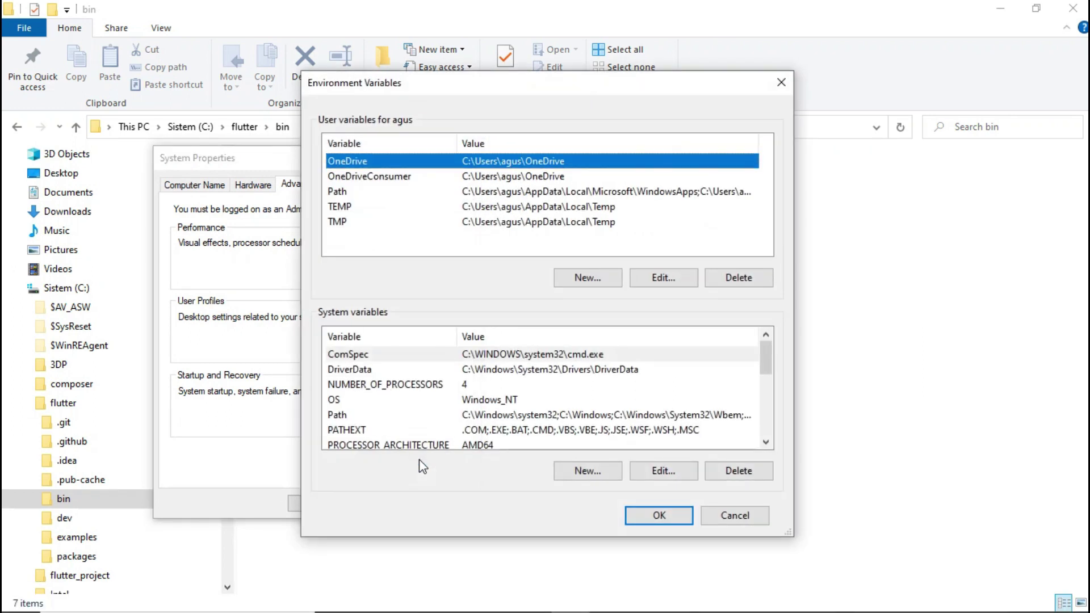
Add C:\flutter\bin, copied from File Explorer, as a new entry in the user Path variable
double_click(343, 193)
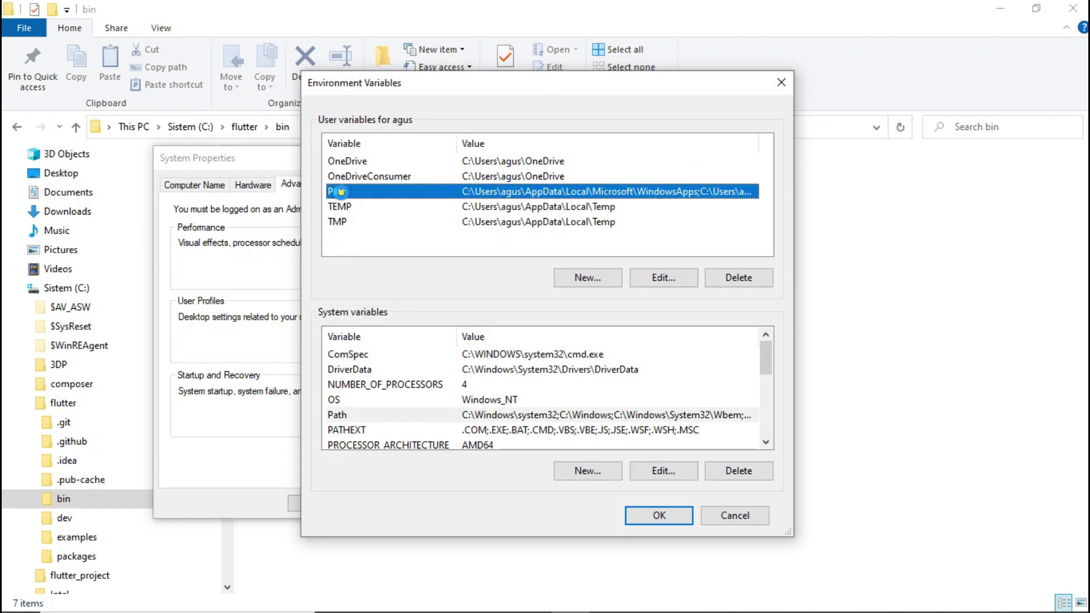
left_click(734, 160)
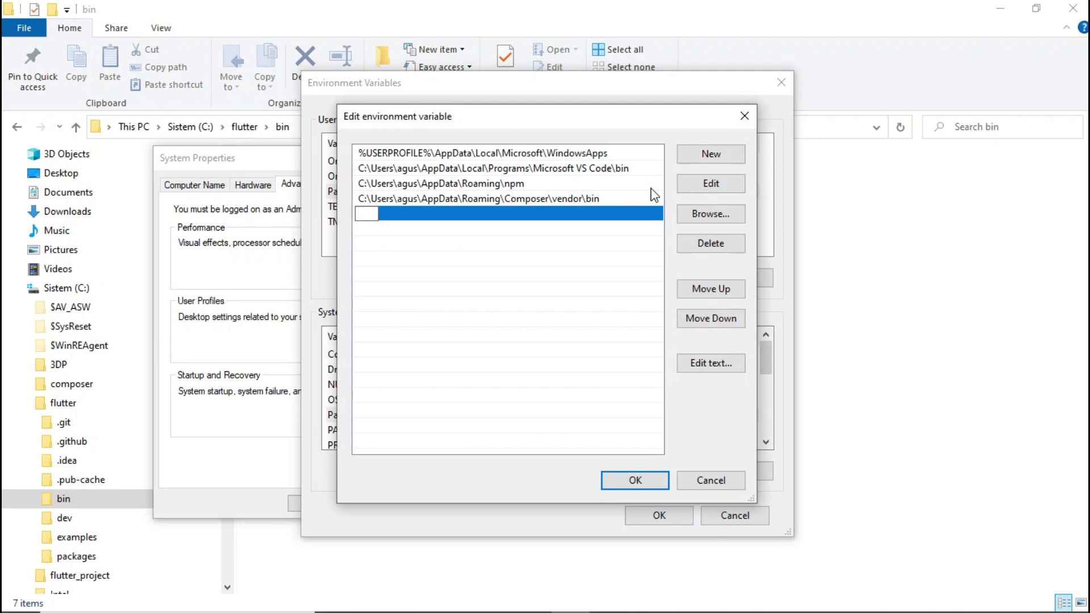
left_click(920, 248)
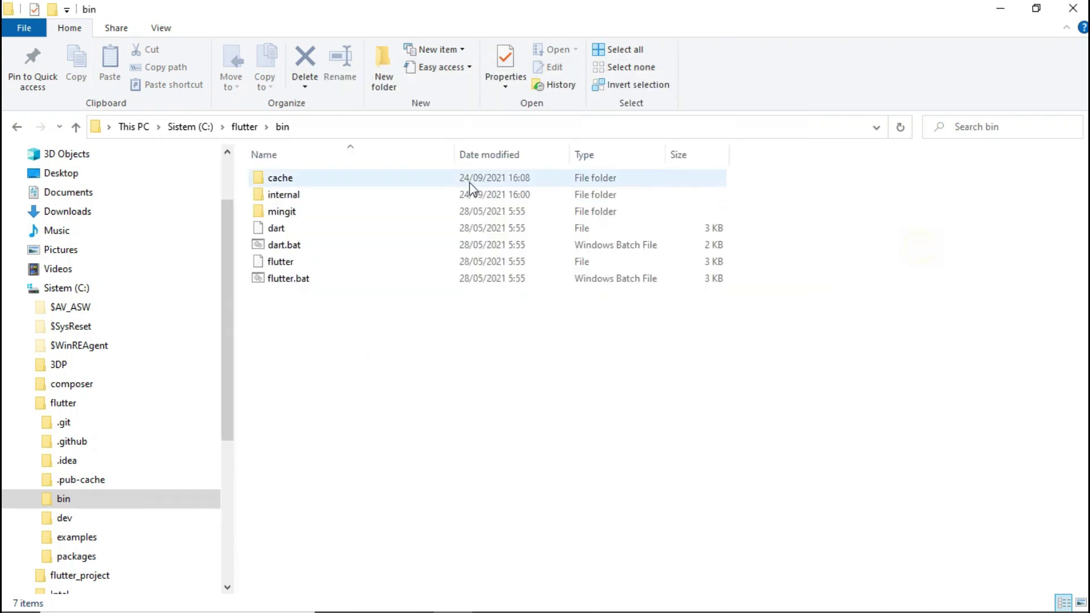
left_click(385, 128)
key("ctrl+c")
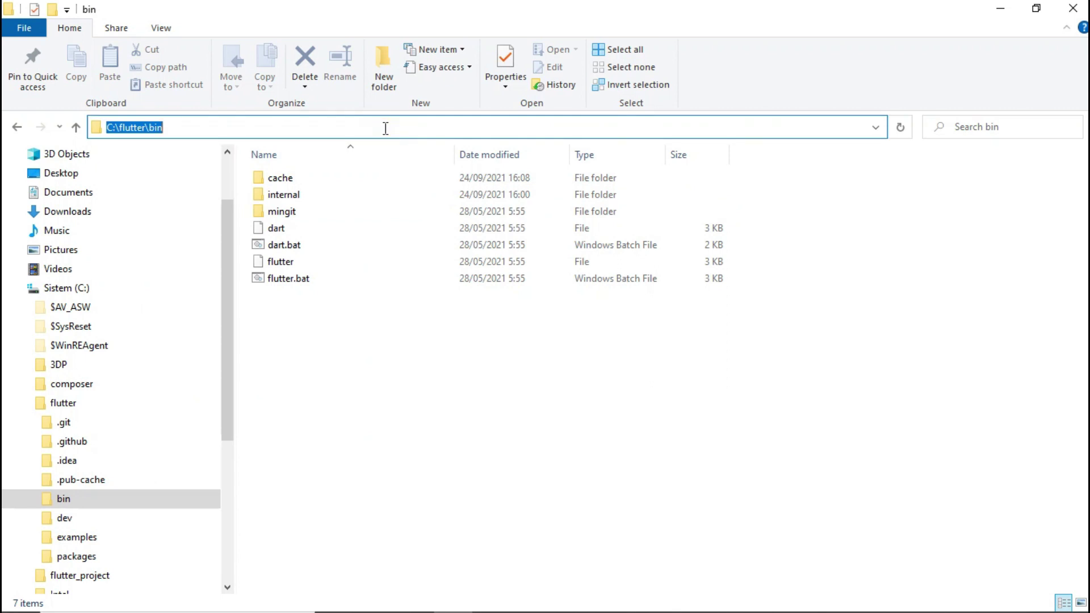
key("alt+Tab")
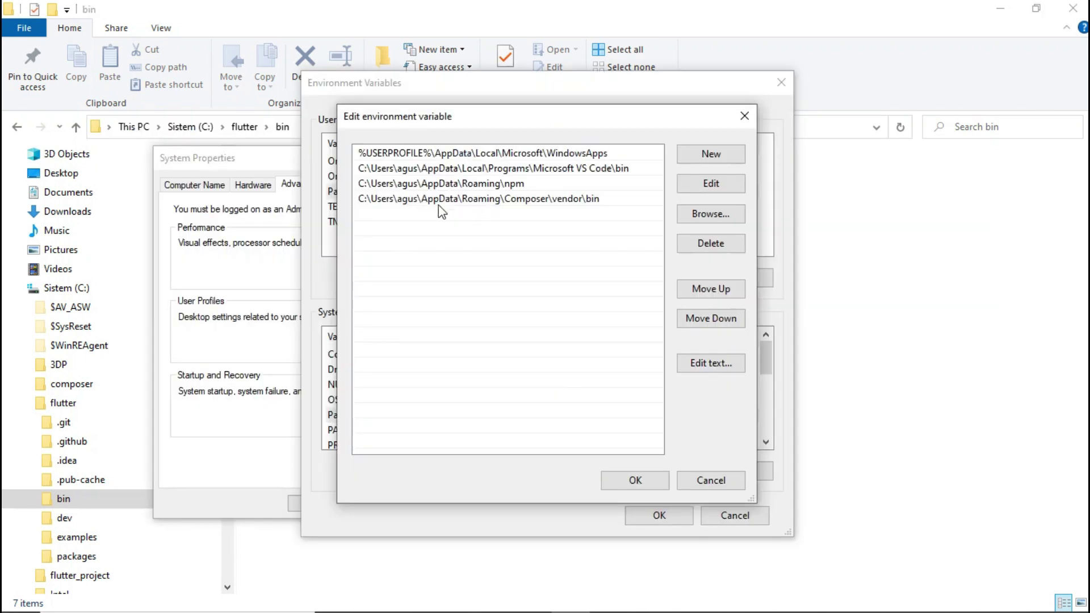
left_click(705, 155)
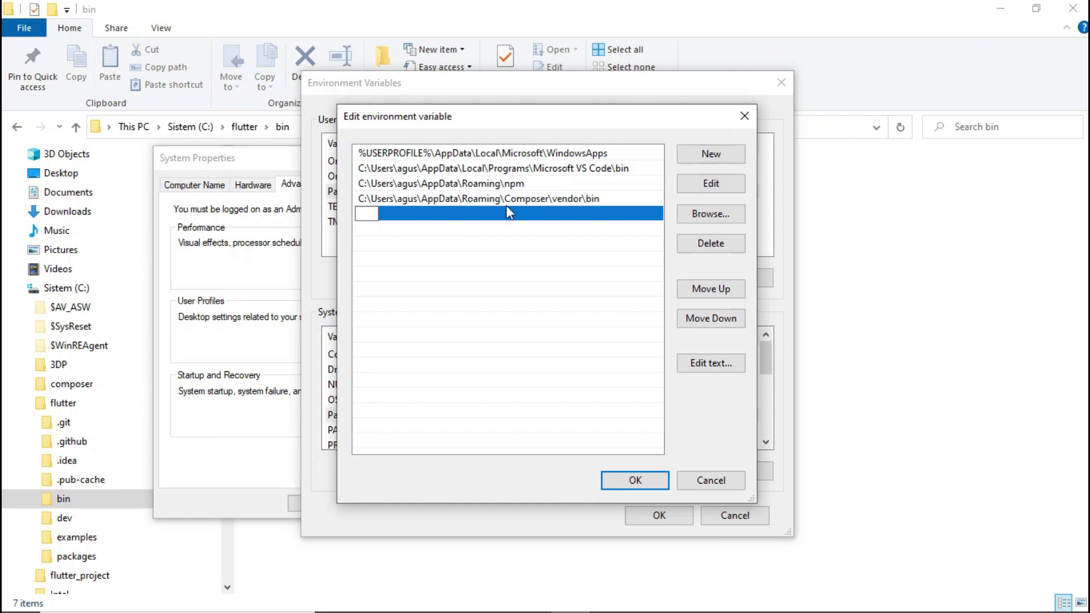
key("ctrl+v")
left_click(637, 481)
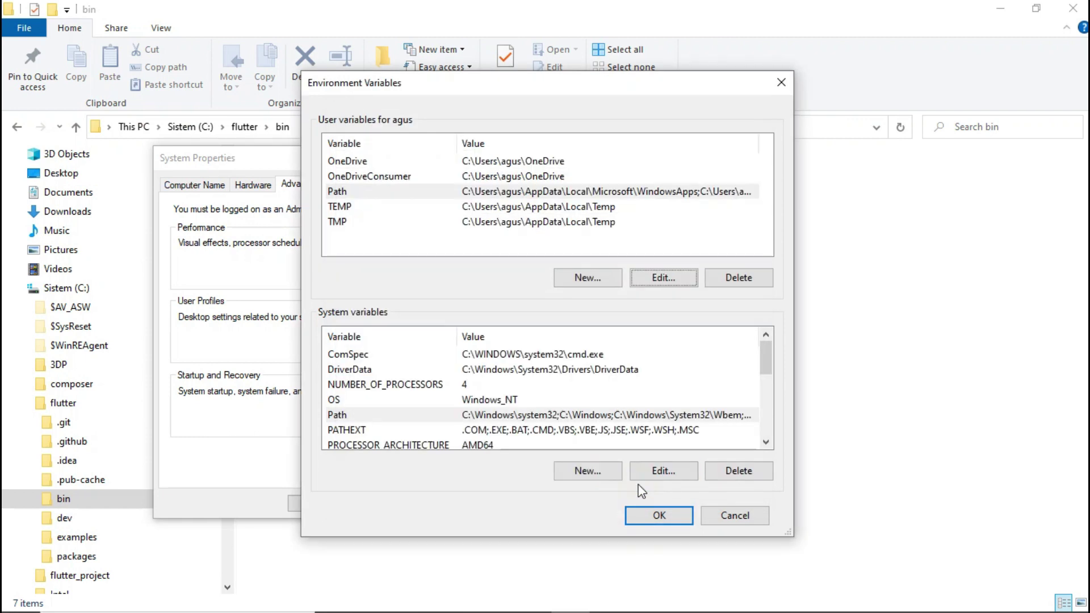
Add C:\flutter\bin as a new entry in the system Path variable and save the environment variables and system properties
double_click(329, 415)
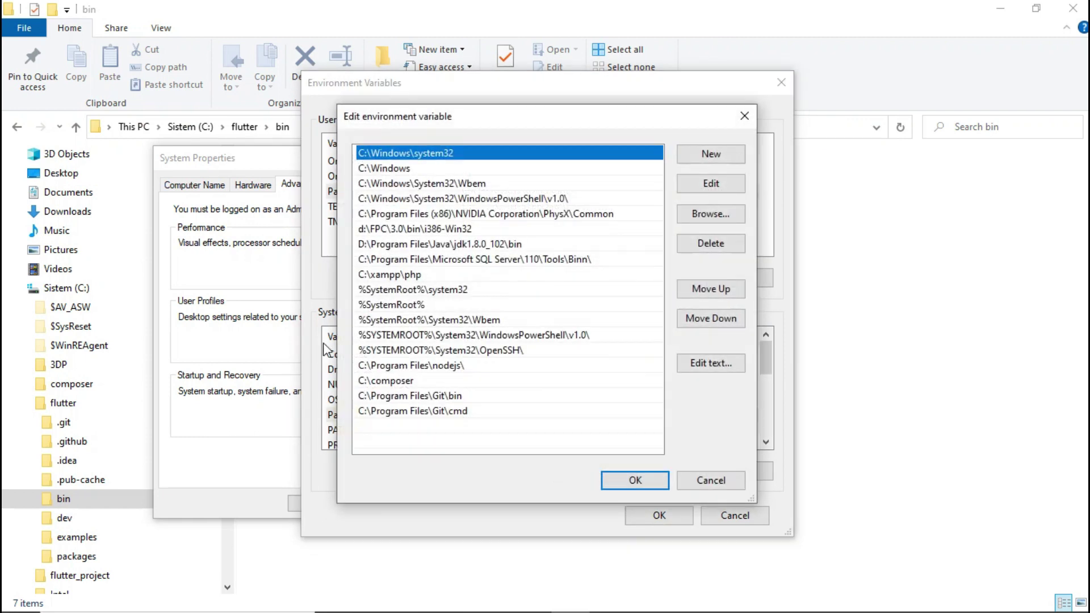
left_click(710, 155)
key("ctrl+v")
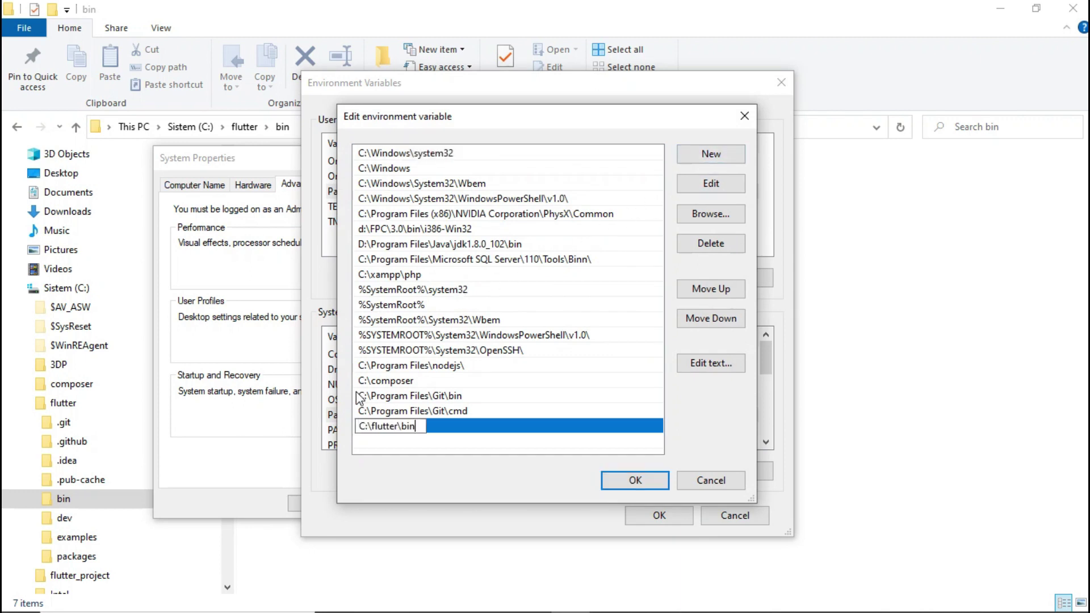
left_click(635, 481)
left_click(649, 518)
left_click(316, 504)
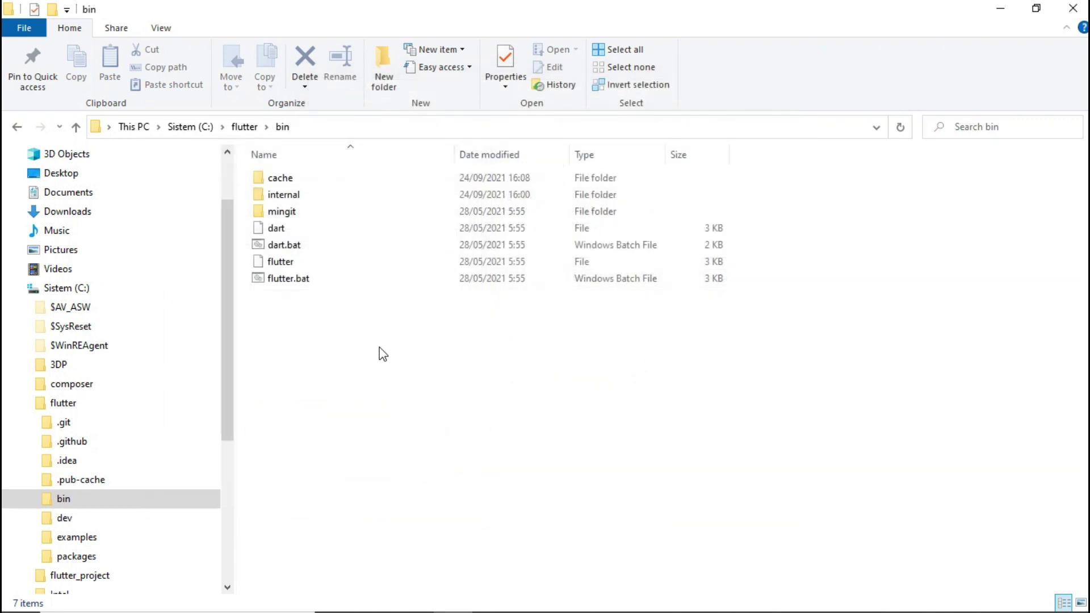
Launch flutter_console.bat from the C:\flutter folder and run flutter doctor in the console
left_click(244, 126)
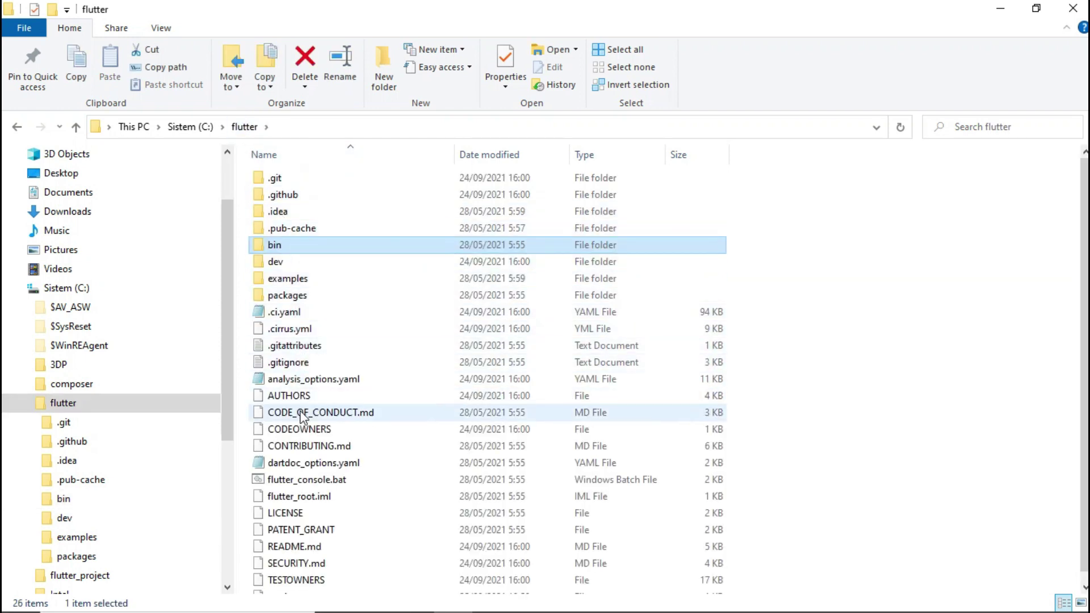
double_click(305, 481)
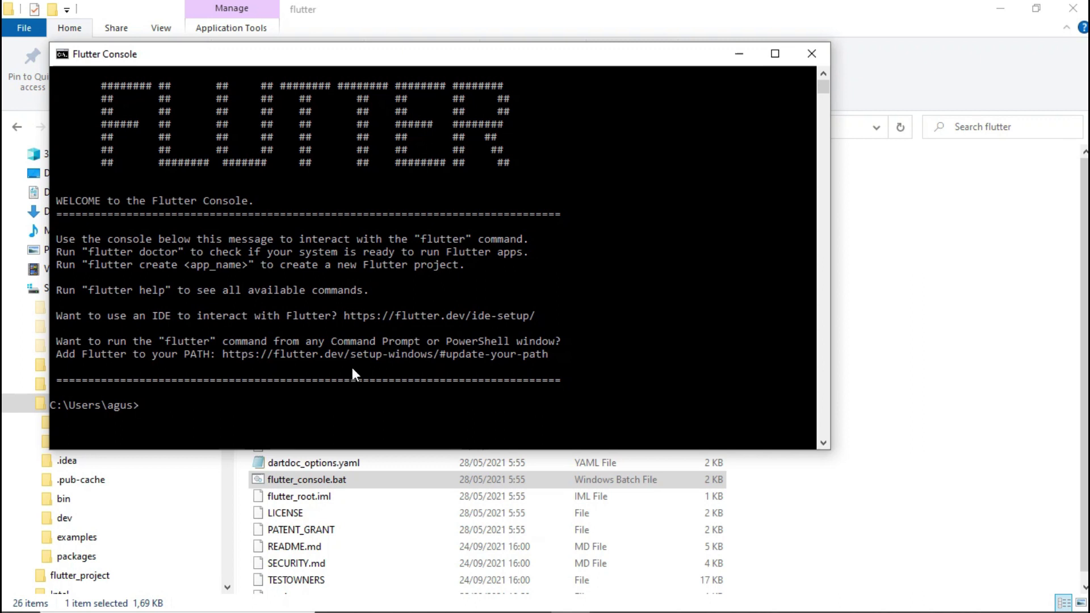
key("F2")
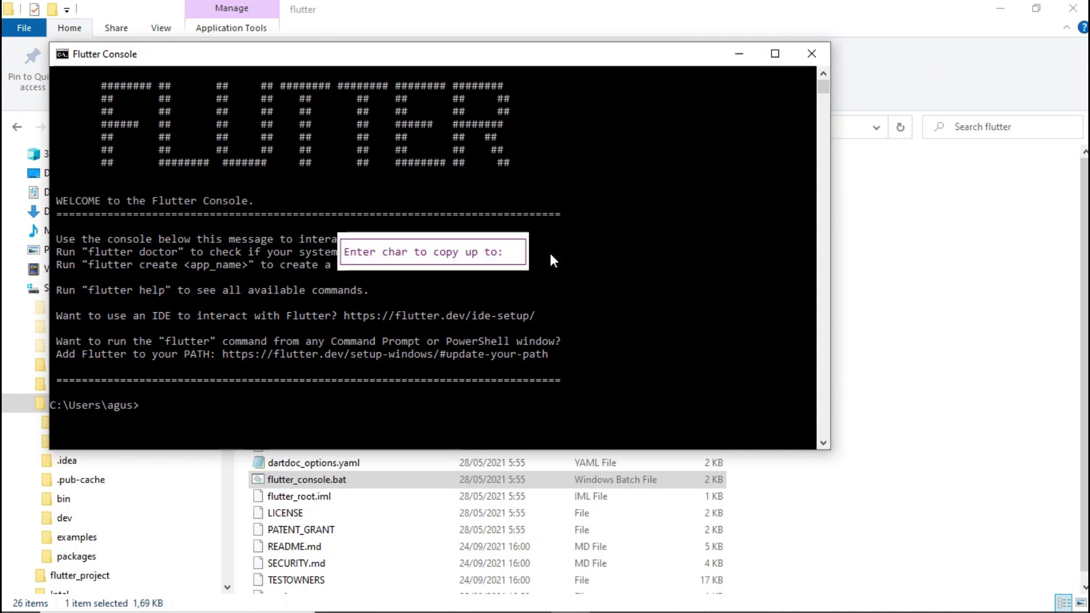
key("Escape")
type("flutter c")
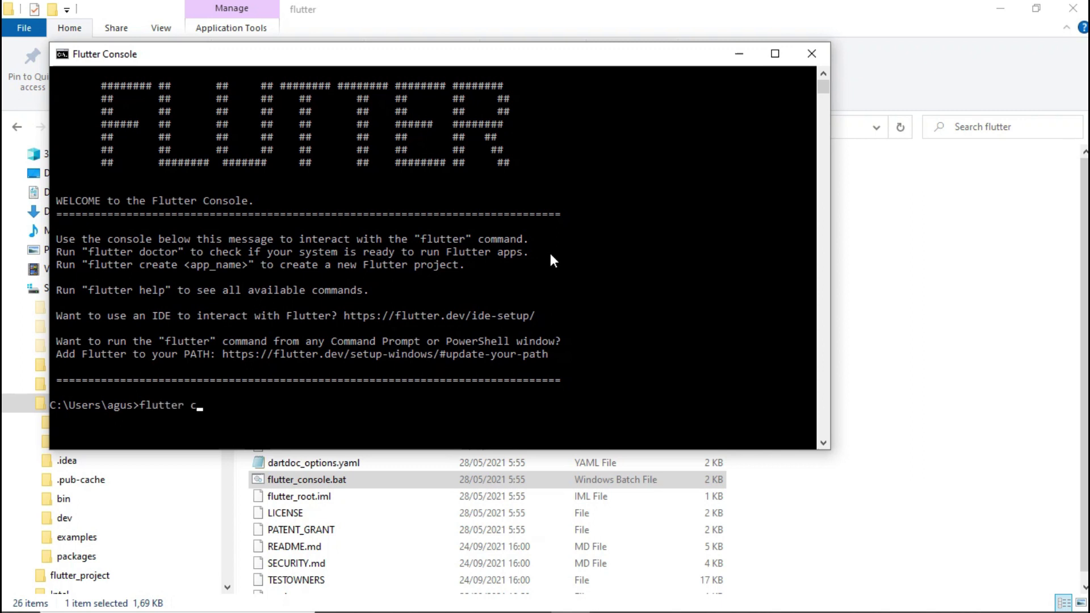
key("BackSpace")
type("doctor")
key("Return")
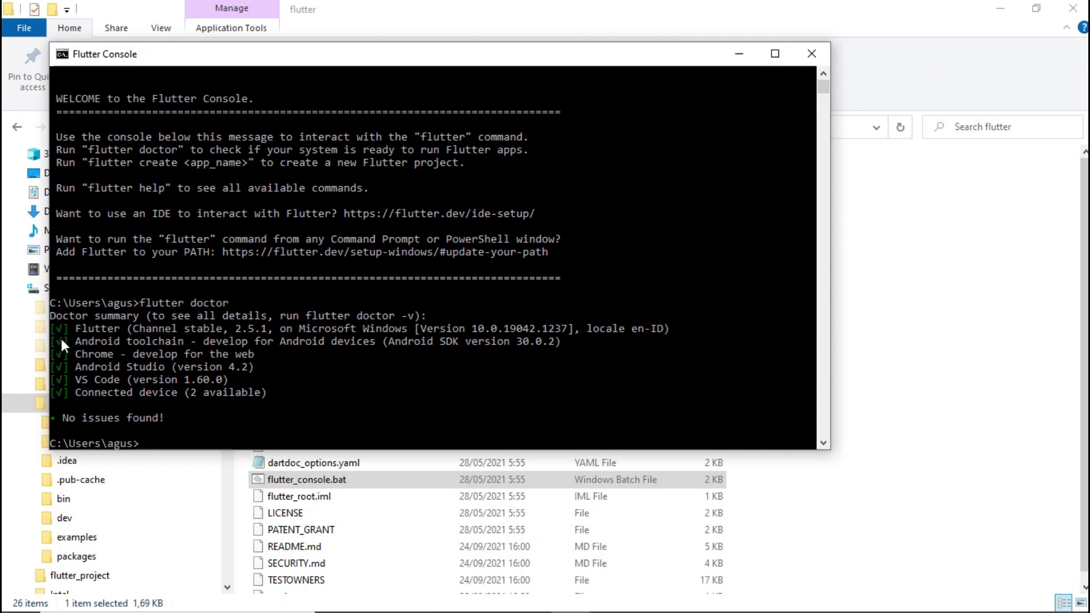
Review the Android toolchain, Chrome, Android Studio and VS Code entries in the doctor summary and close the Flutter console
left_click_drag(76, 338, 198, 339)
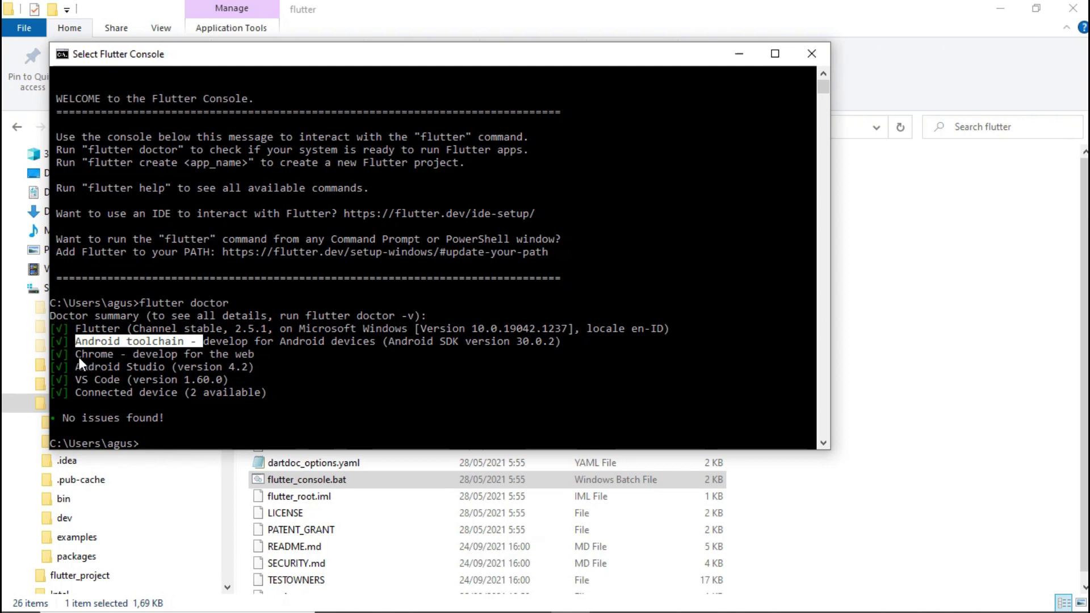
left_click_drag(74, 353, 168, 365)
left_click_drag(77, 381, 121, 380)
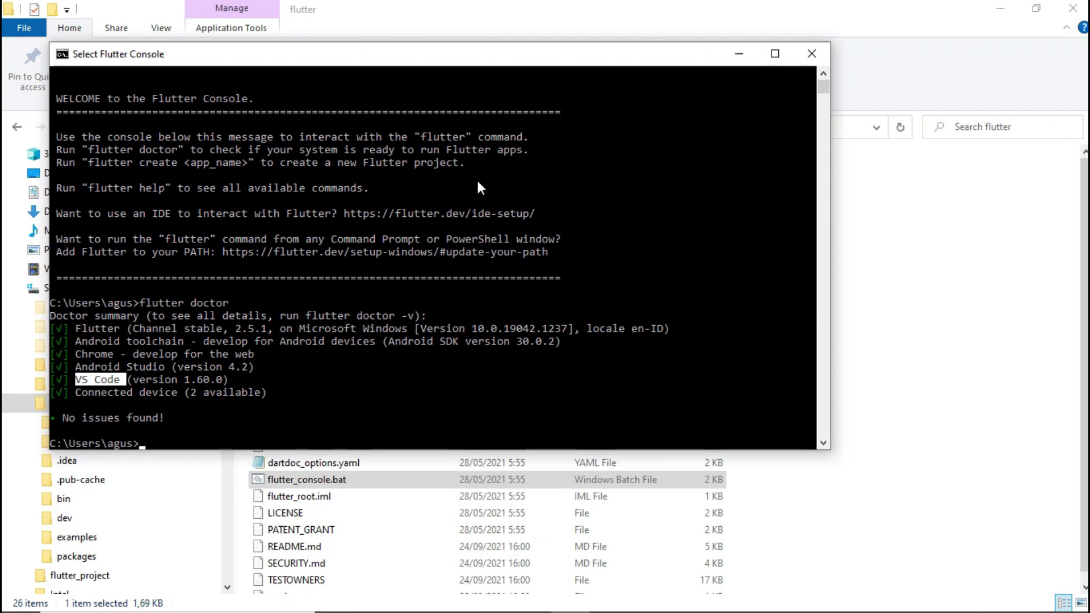
left_click(810, 55)
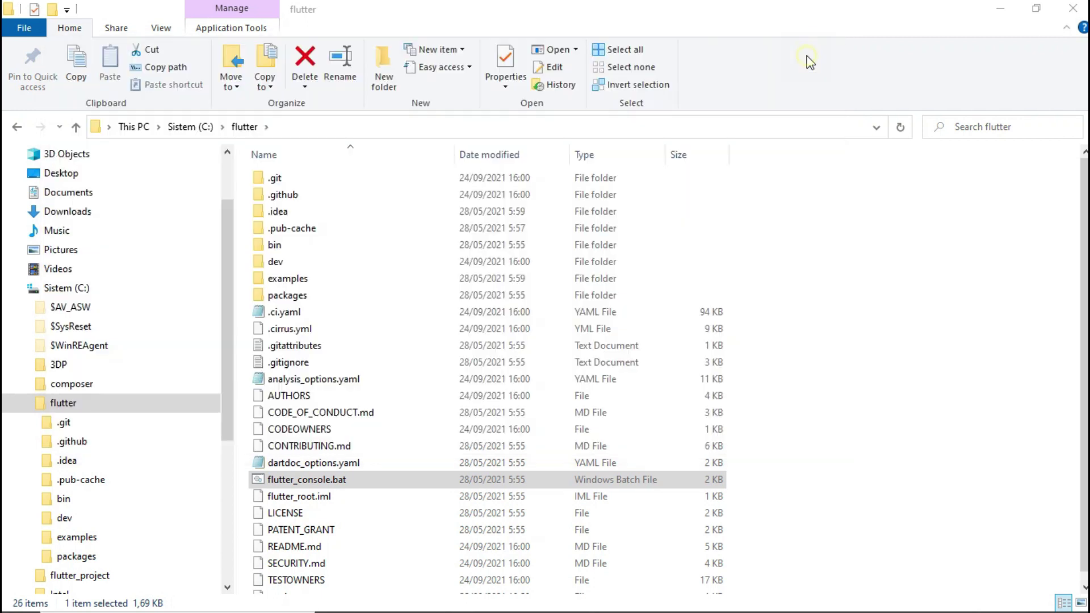
Minimize the open windows and launch Android Studio from its group of pinned apps
left_click(1001, 12)
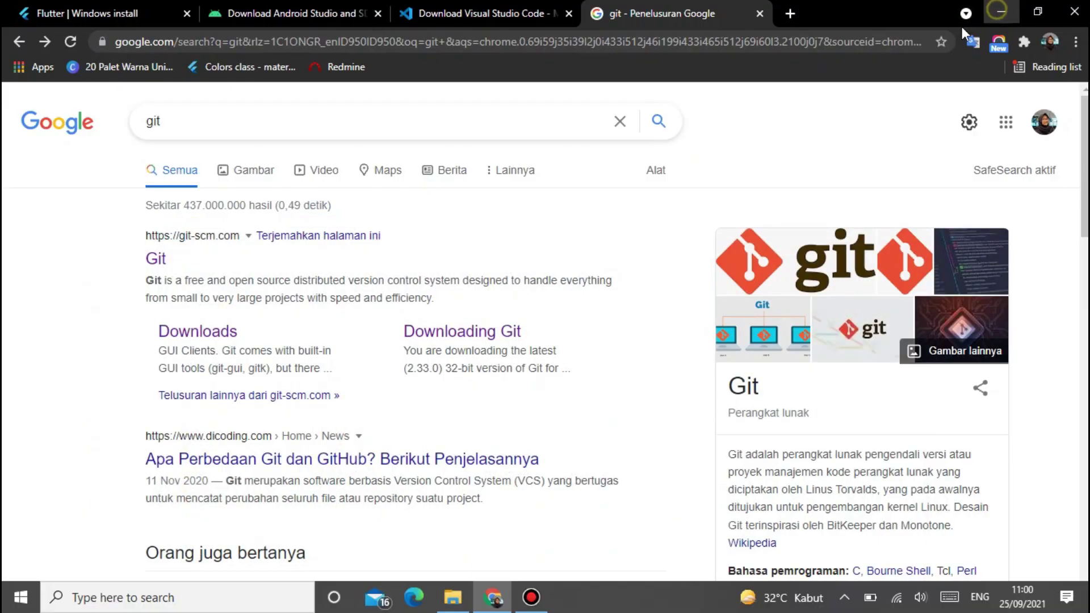
key("super")
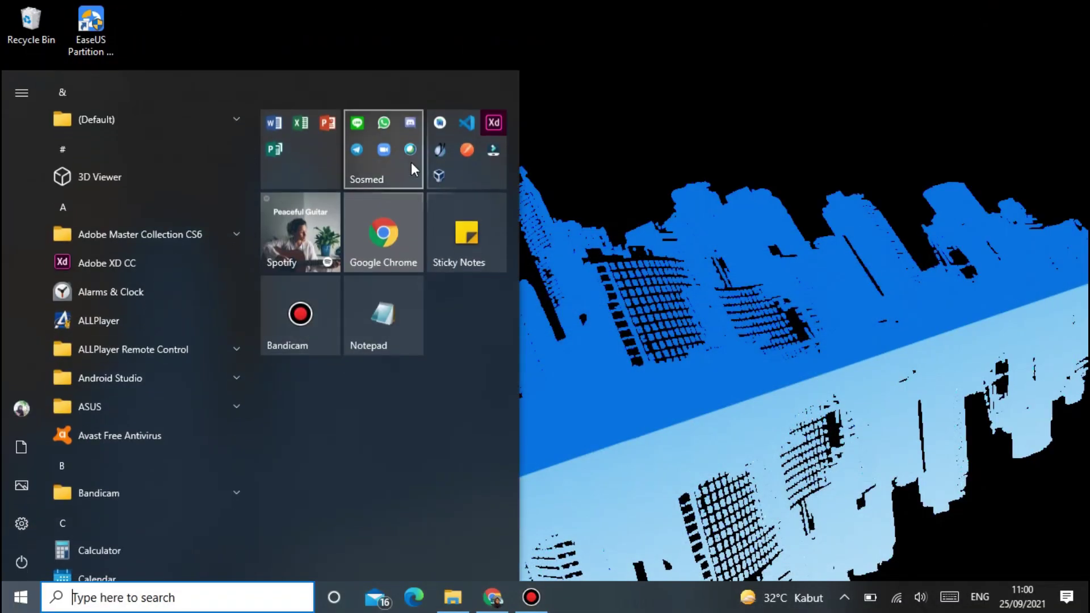
left_click(467, 165)
left_click(398, 256)
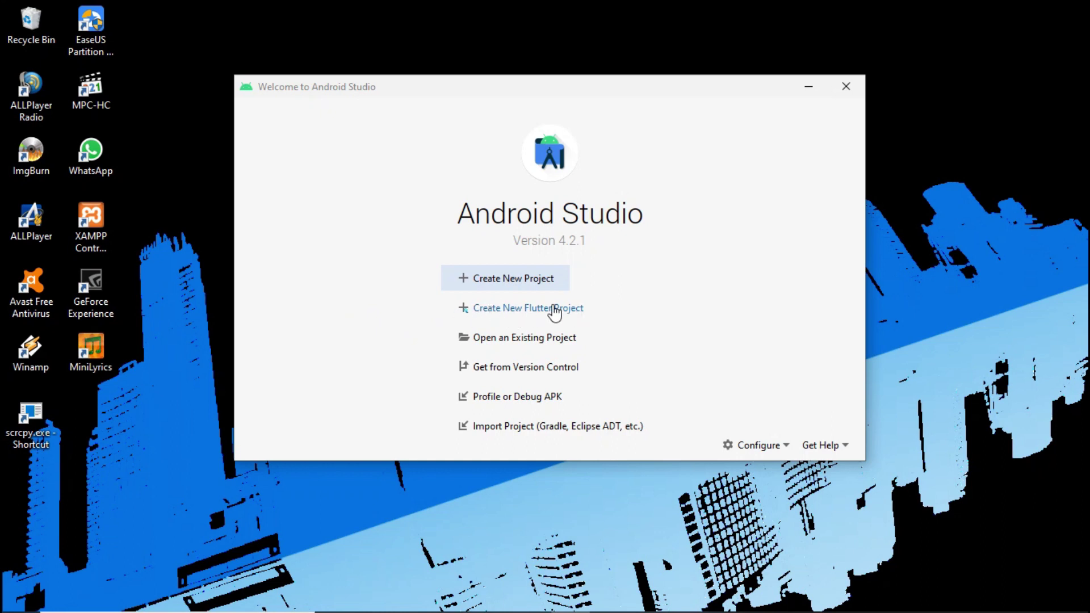
Start a new Flutter App project with C:\flutter as the Flutter SDK path and continue to the project settings
left_click(477, 314)
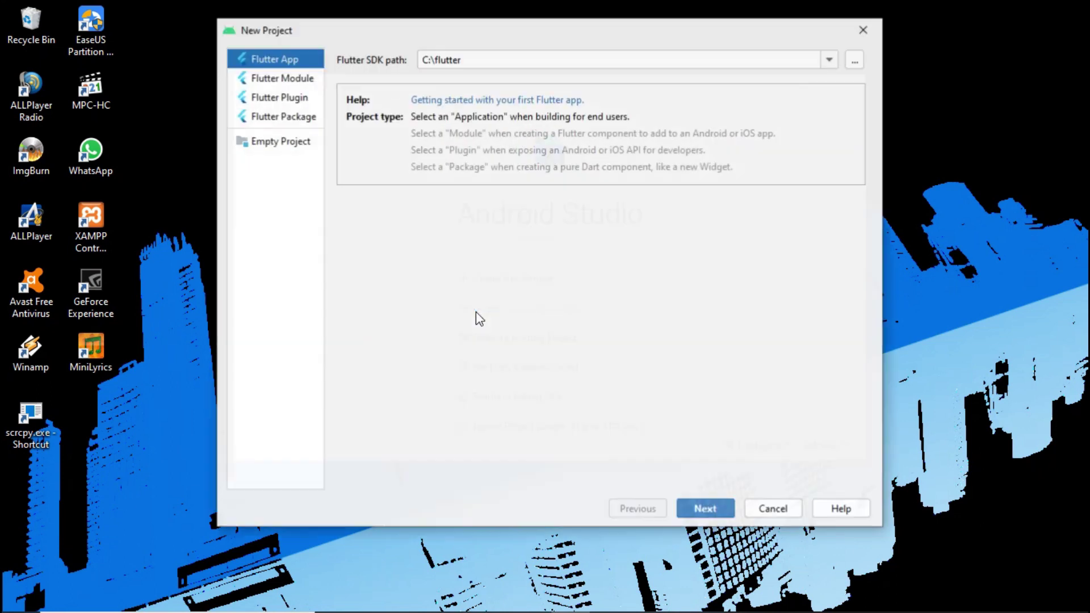
left_click(763, 56)
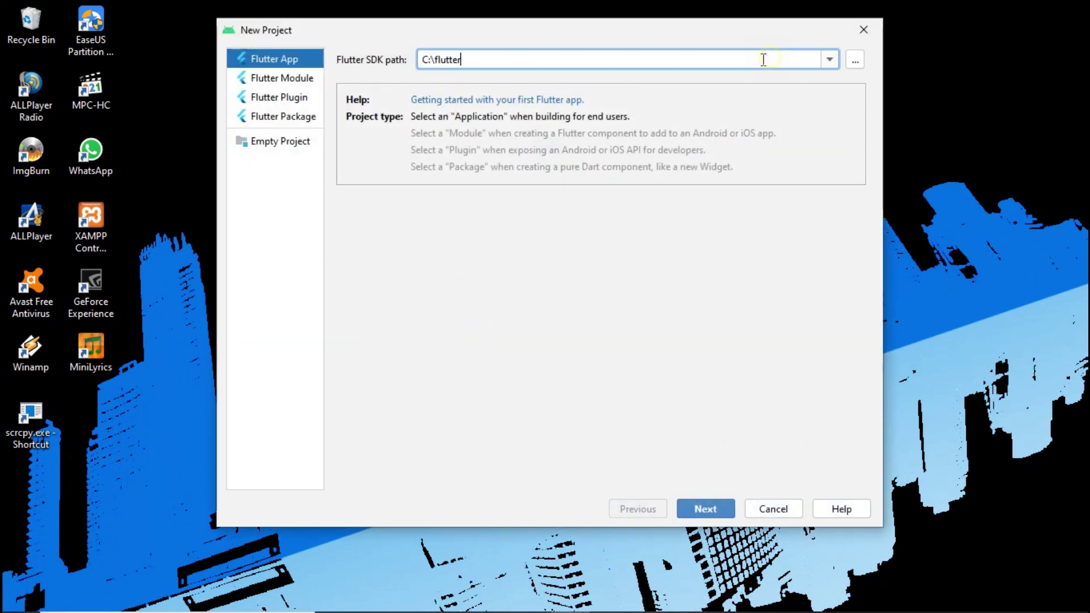
left_click(856, 60)
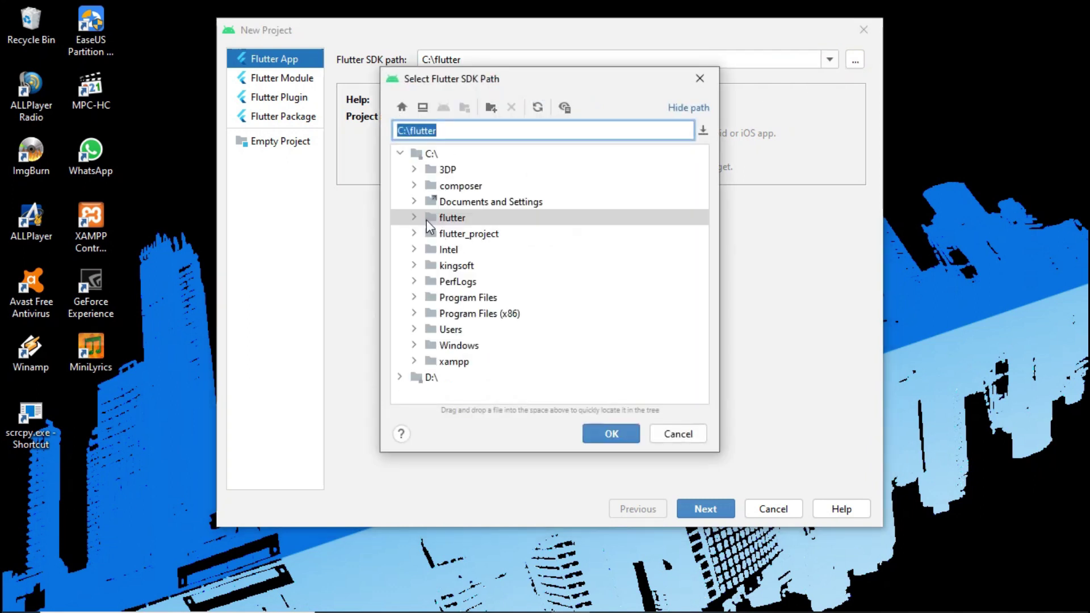
left_click(618, 435)
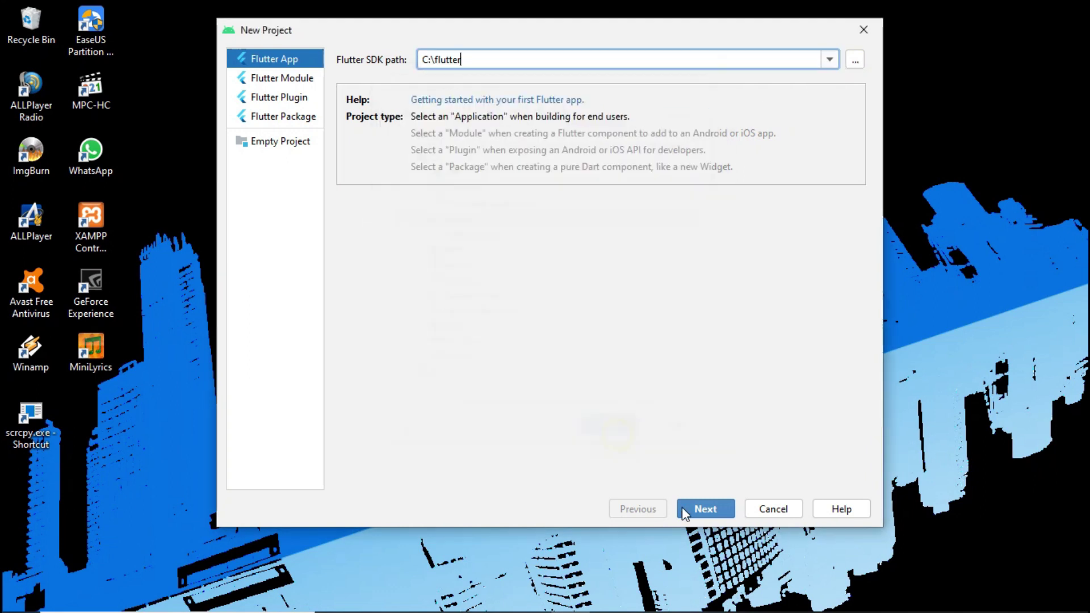
left_click(705, 509)
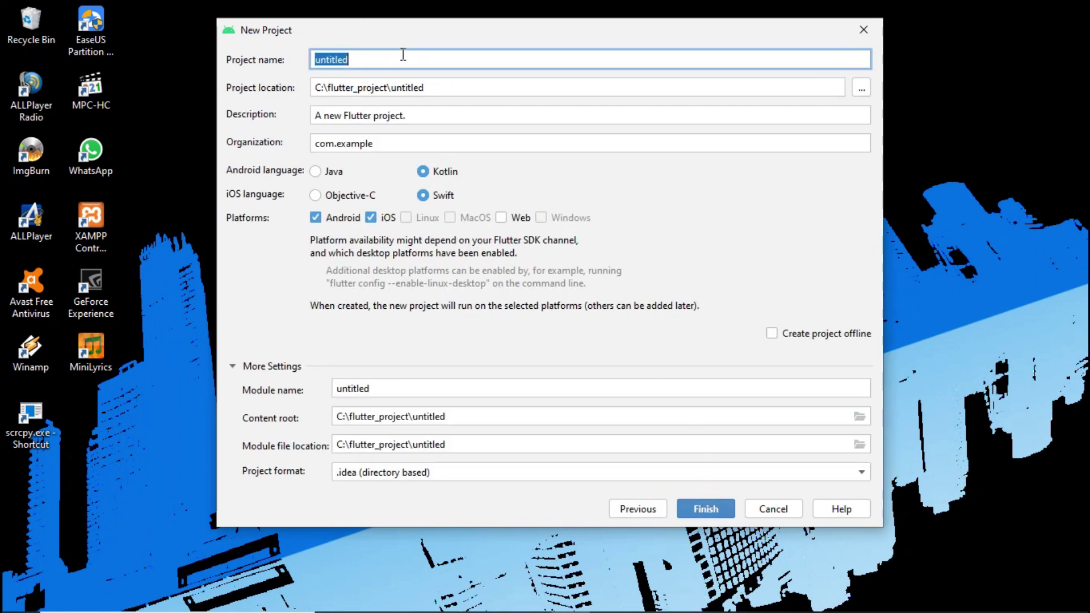
Set the project location to the existing C:\flutter_project folder
left_click(527, 91)
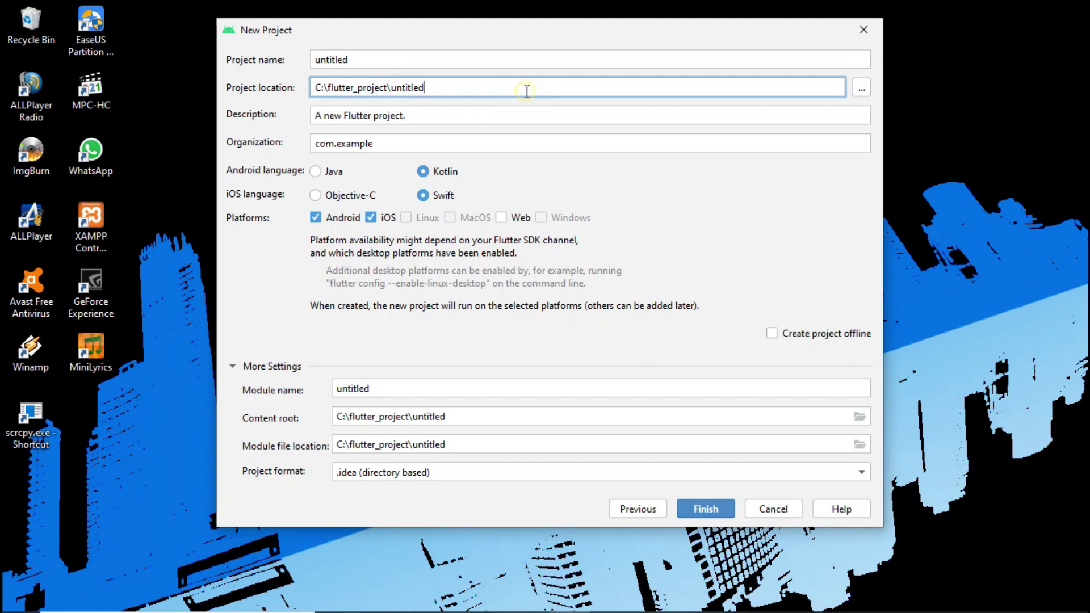
left_click(862, 89)
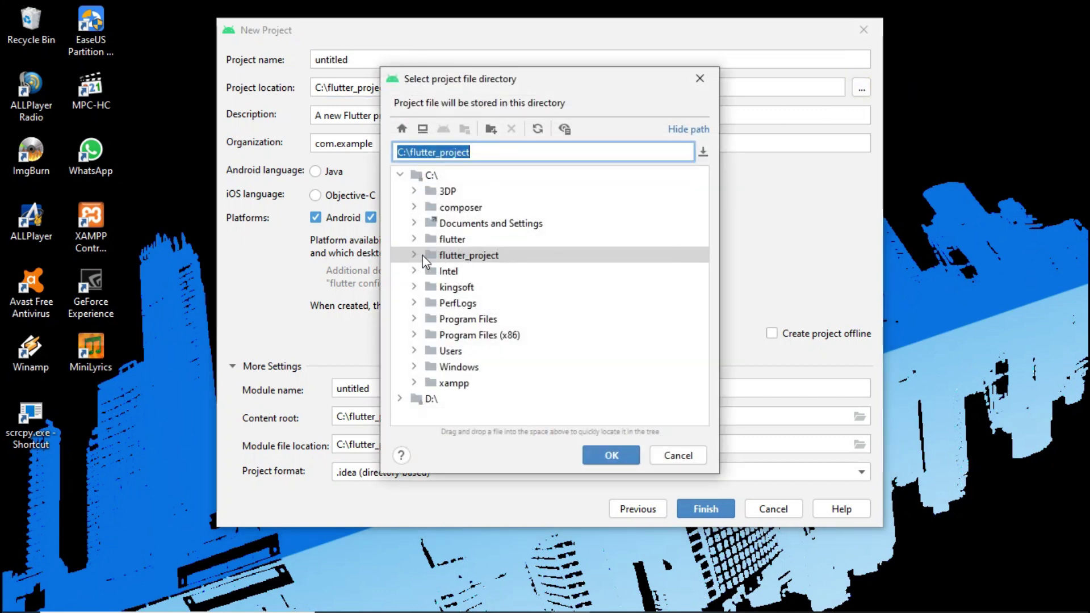
left_click(612, 455)
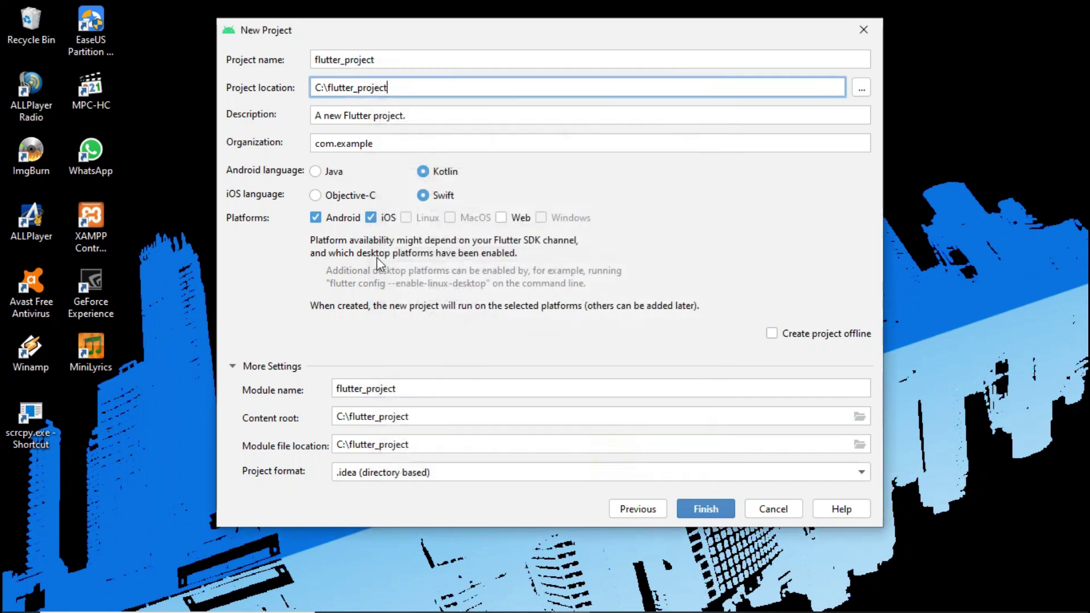
Name the project installasi and create it with the remaining default settings
double_click(396, 59)
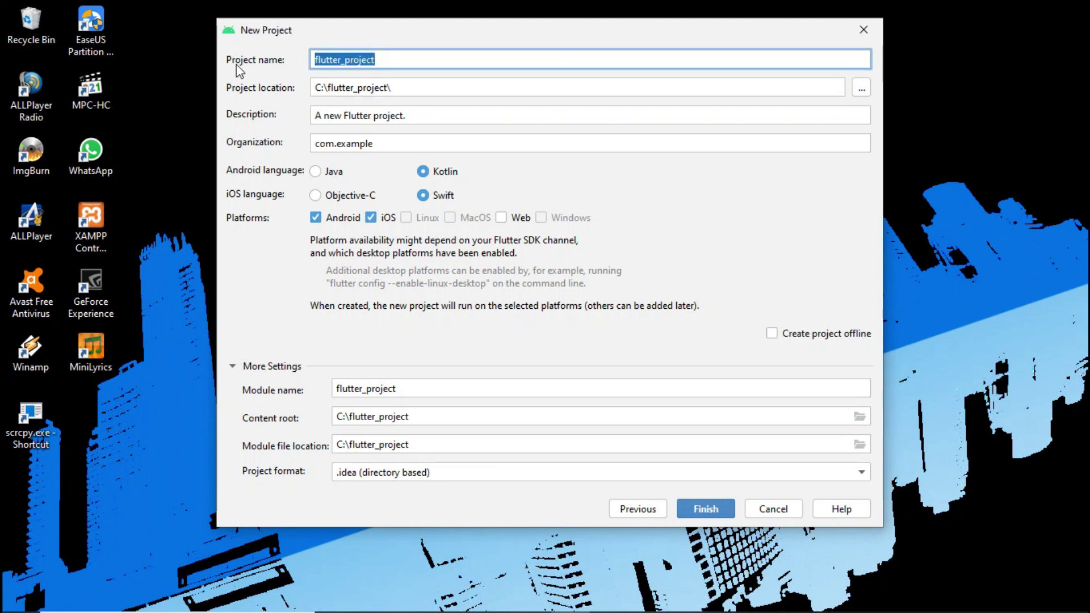
type("j")
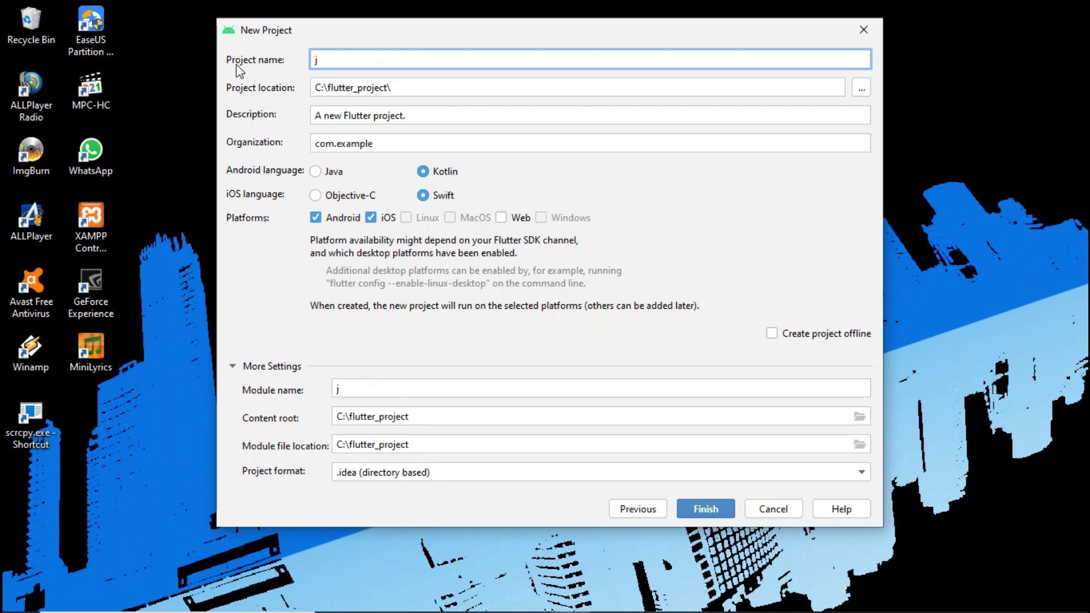
key("BackSpace")
type("Ins")
key("BackSpace")
key("BackSpace")
key("BackSpace")
type("installasi")
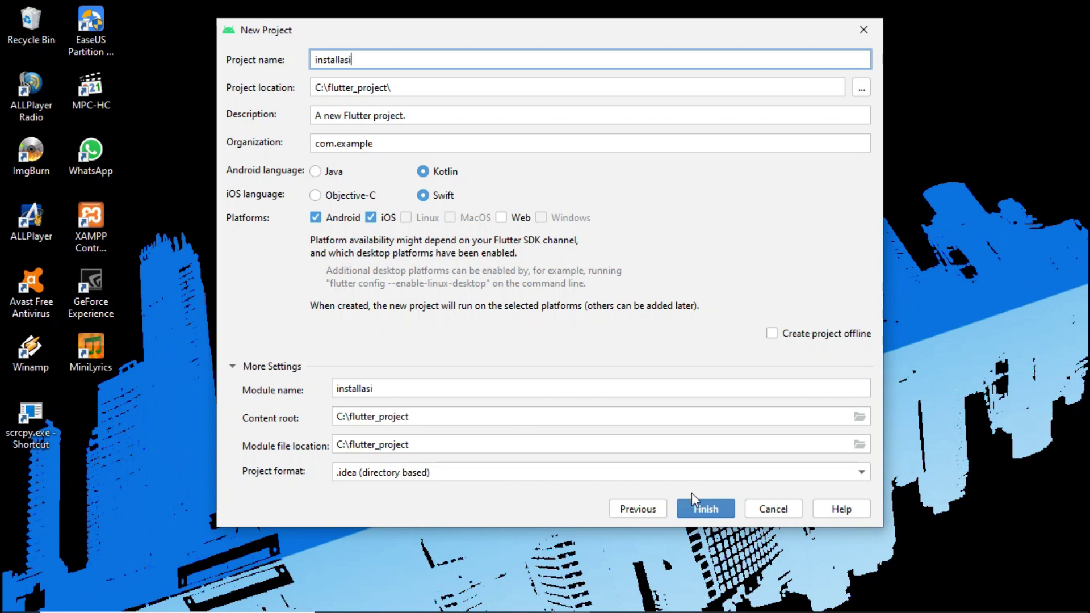
left_click(701, 509)
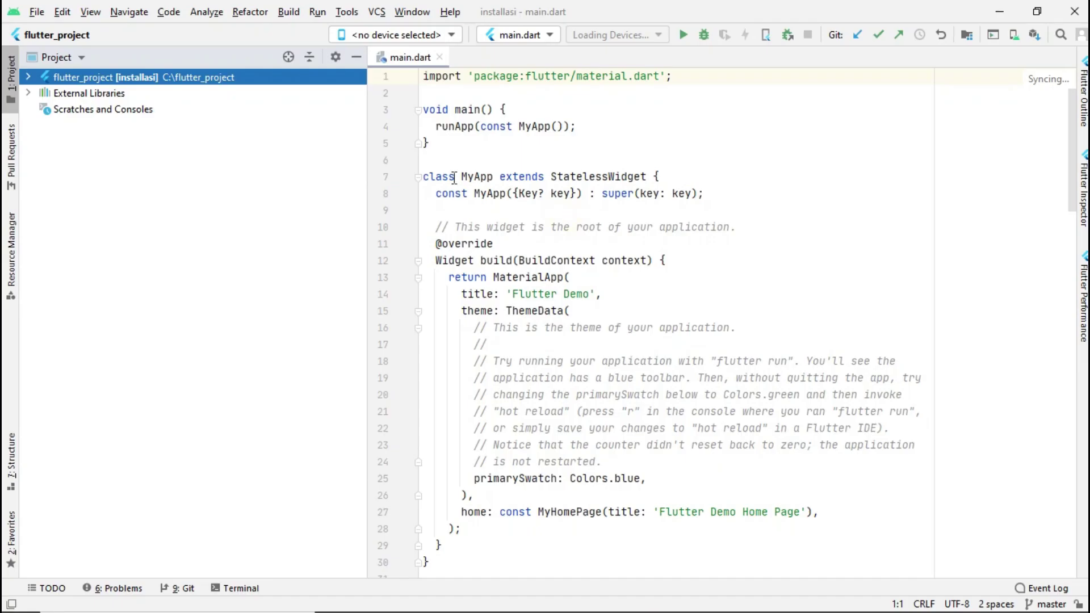
Look through the generated starter code in main.dart, highlighting it to the end and clearing the selection
left_click_drag(423, 76, 598, 484)
scroll(598, 485, "down", 15)
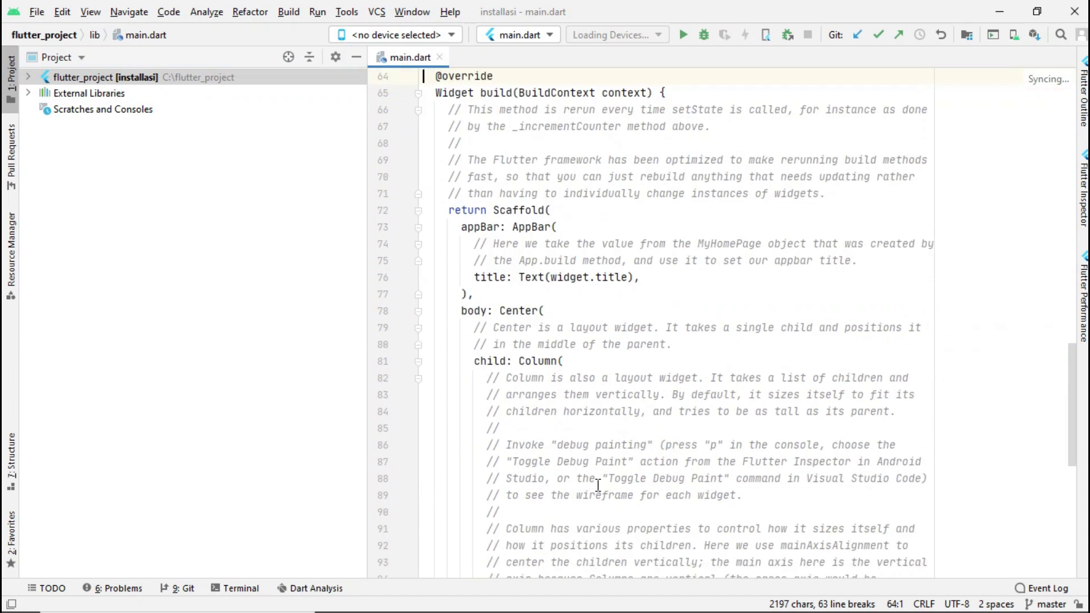
left_click(571, 494, "shift")
scroll(553, 434, "up", 20)
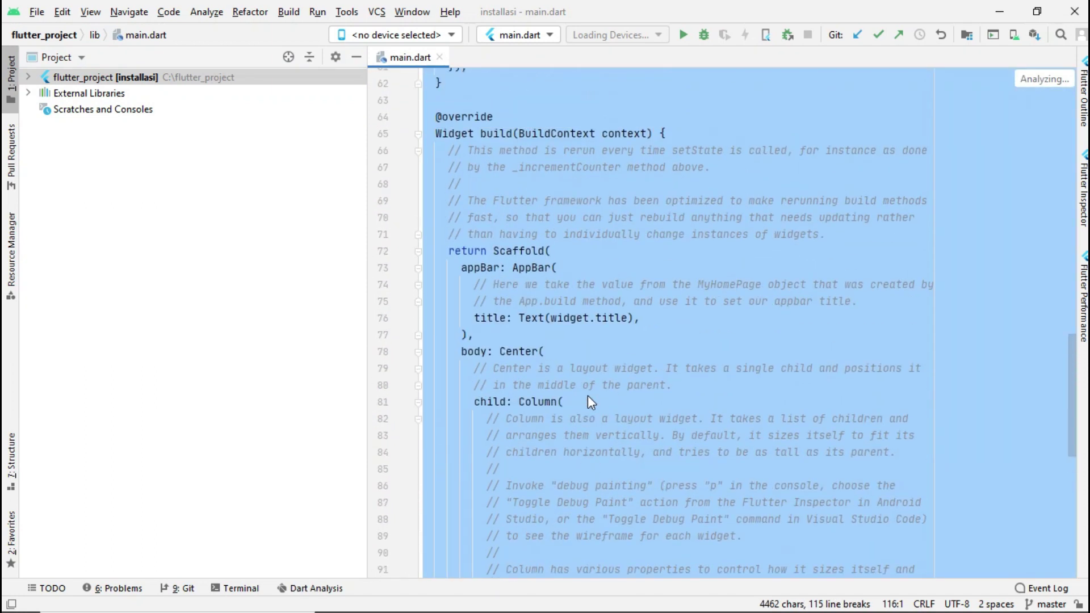
left_click(636, 271)
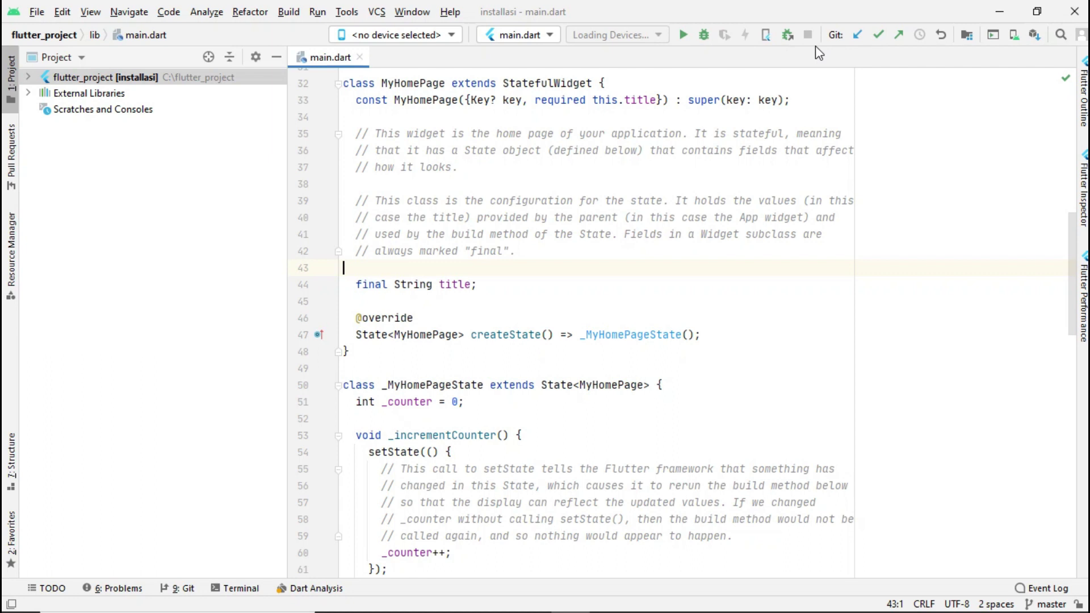
Open the virtual device manager and start creating a virtual device with the Pixel 2 phone as its hardware
left_click(1014, 35)
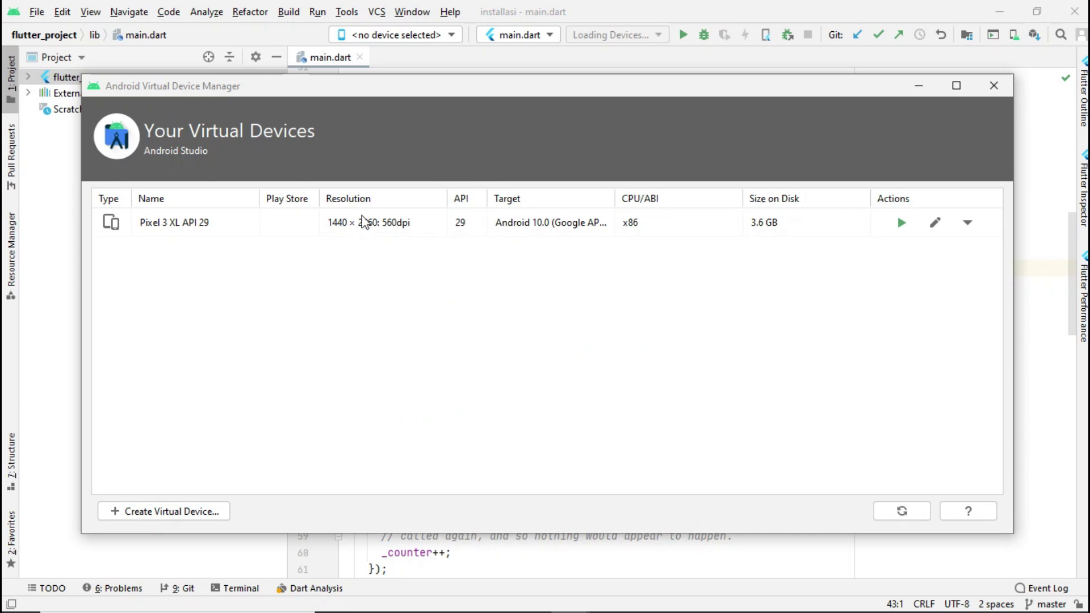
left_click(163, 512)
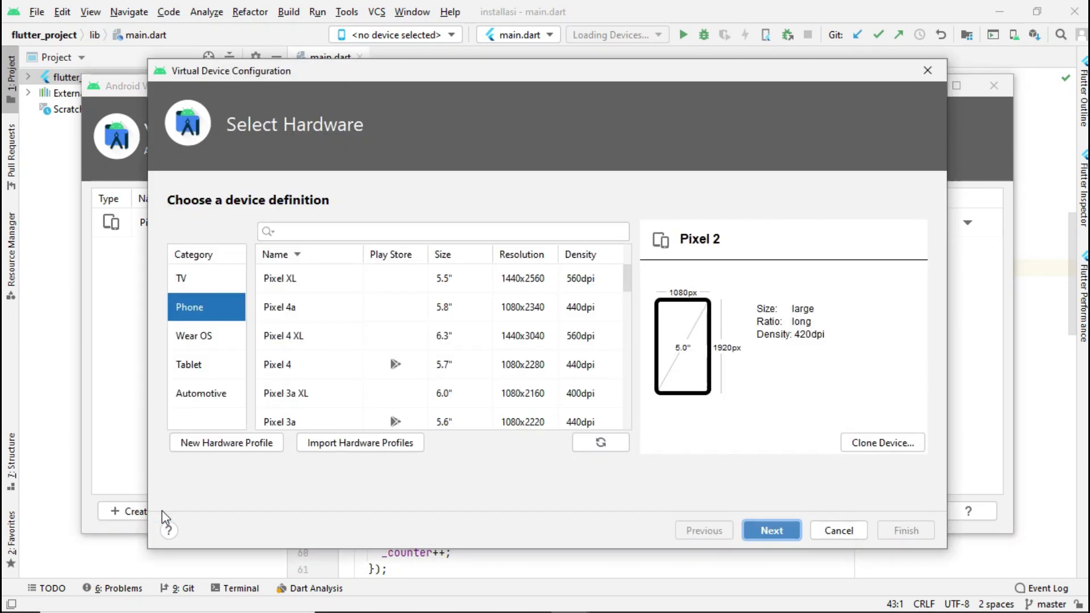
scroll(356, 312, "down", 1)
scroll(356, 312, "down", 10)
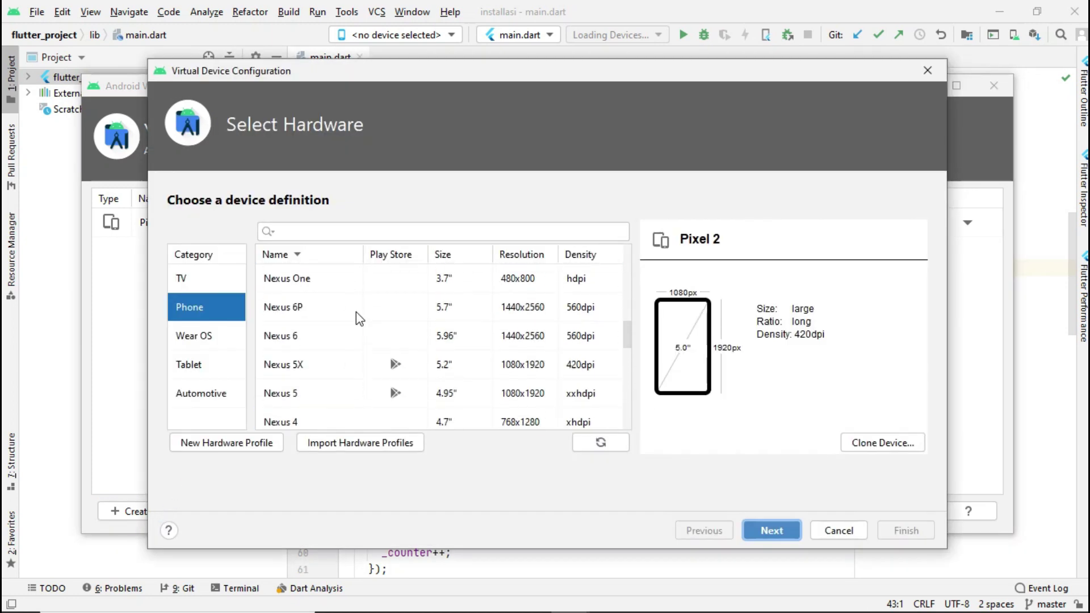
scroll(356, 311, "up", 10)
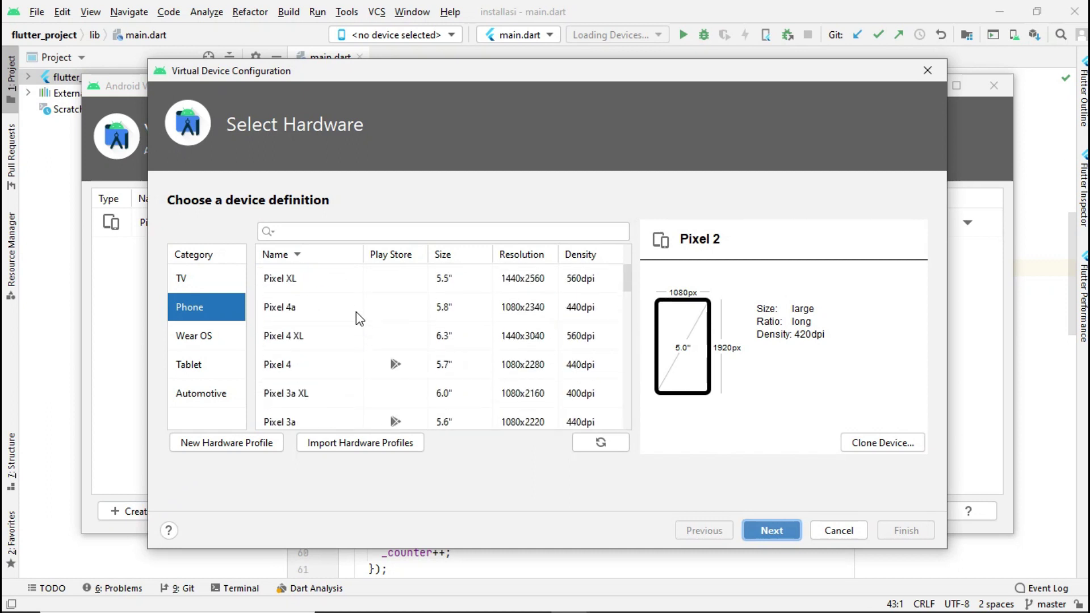
left_click(774, 539)
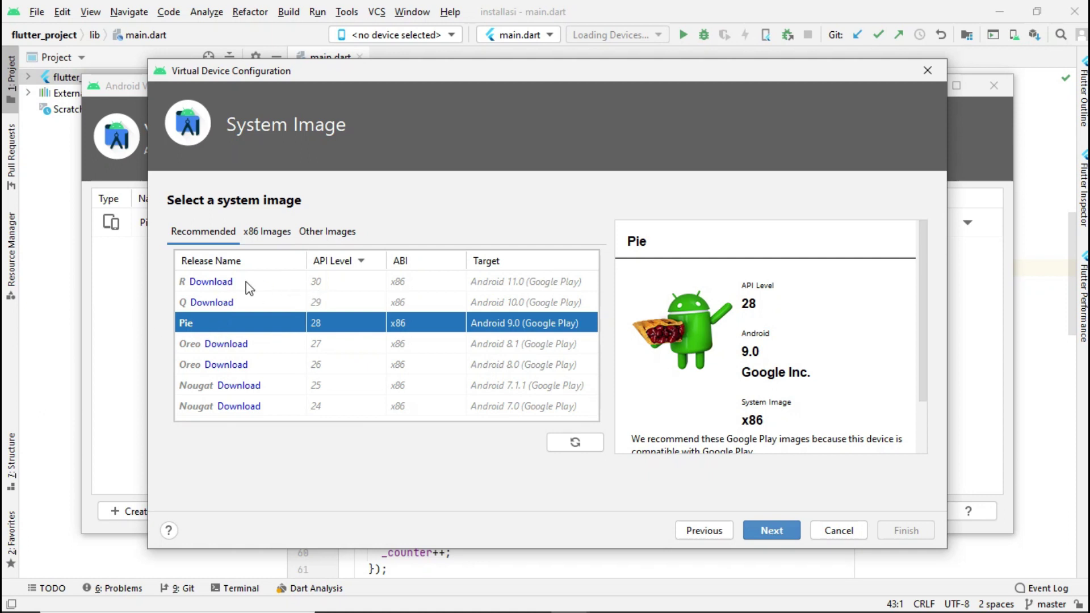
Compare the R and Q system images, choose Pie (API 28, x86) and go on to review the virtual device configuration
left_click(322, 283)
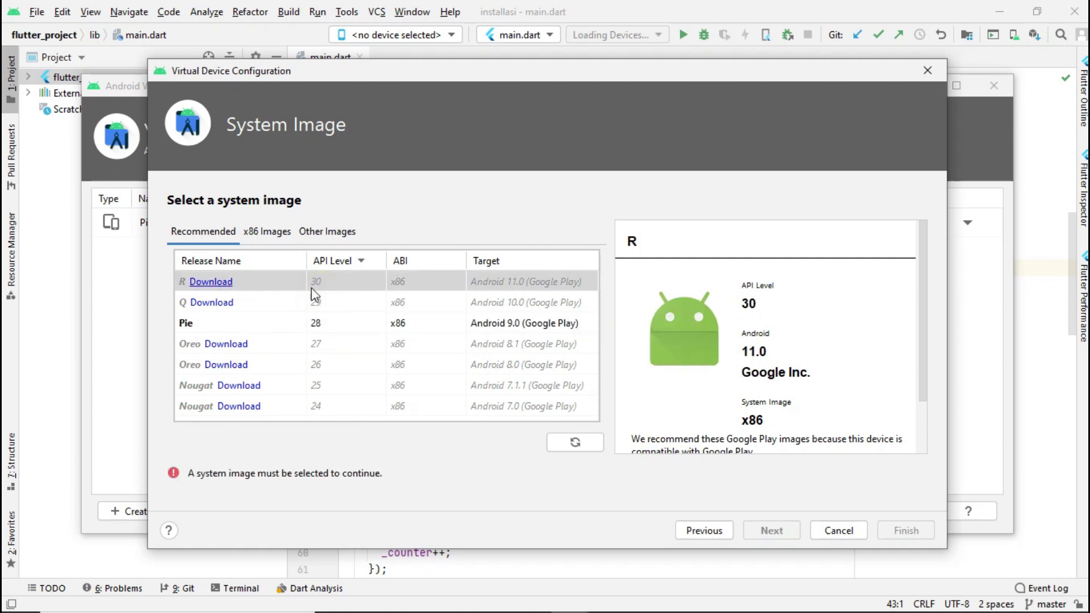
left_click(321, 303)
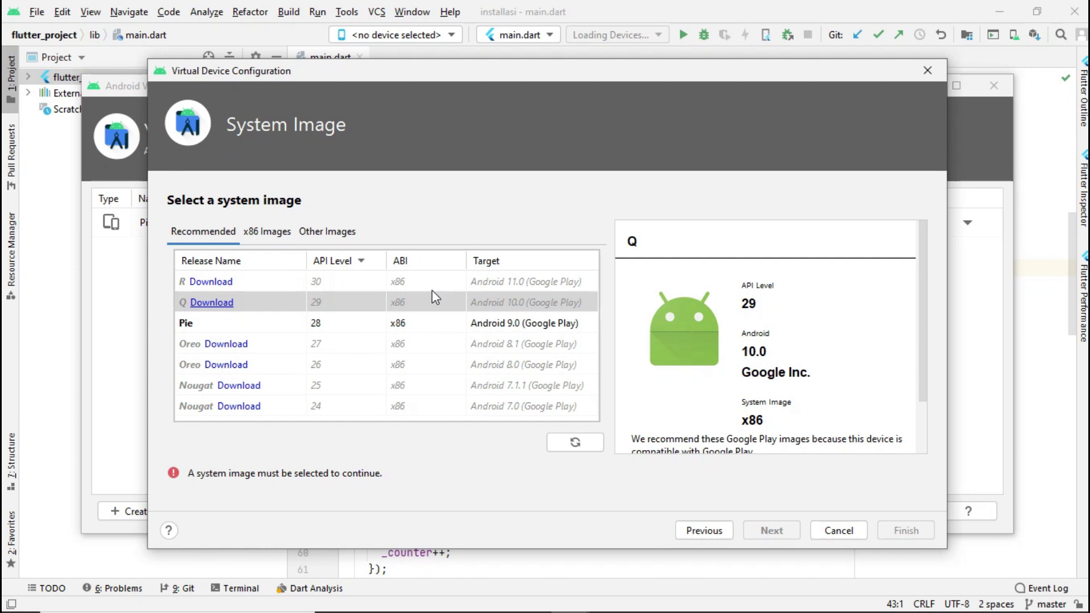
left_click(204, 327)
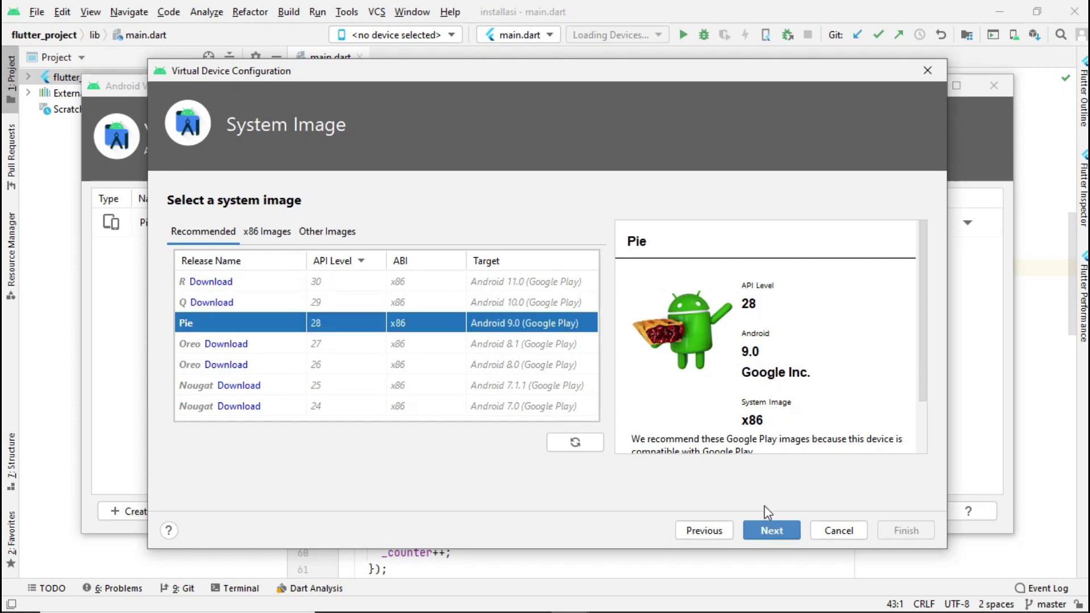
left_click(779, 530)
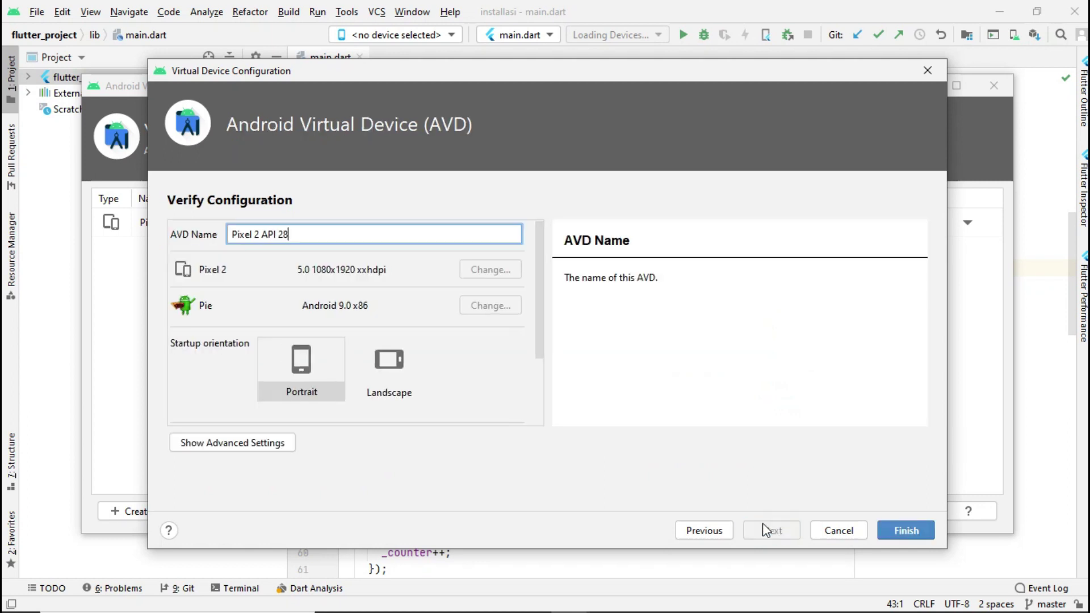
scroll(444, 336, "down", 3)
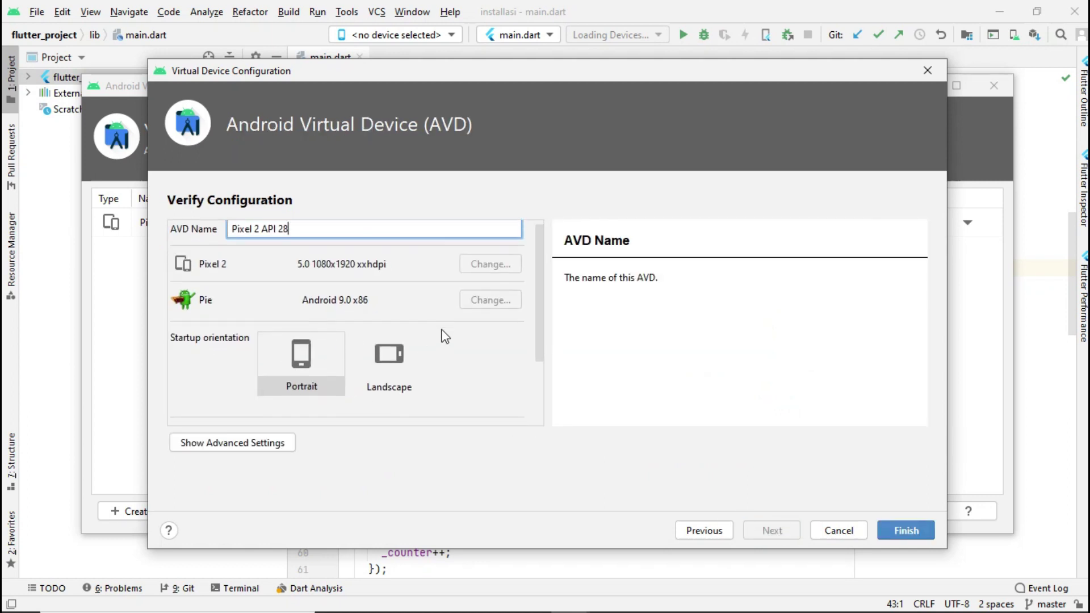